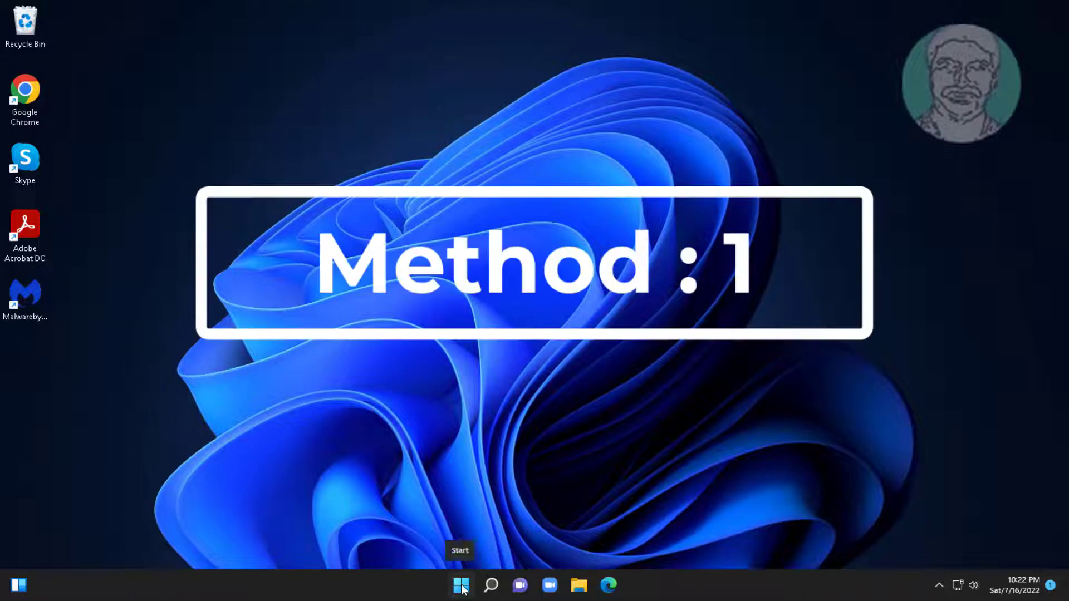
# - Launch Device Manager and expand the Universal Serial Bus controllers category
pyautogui.rightClick(462, 589)
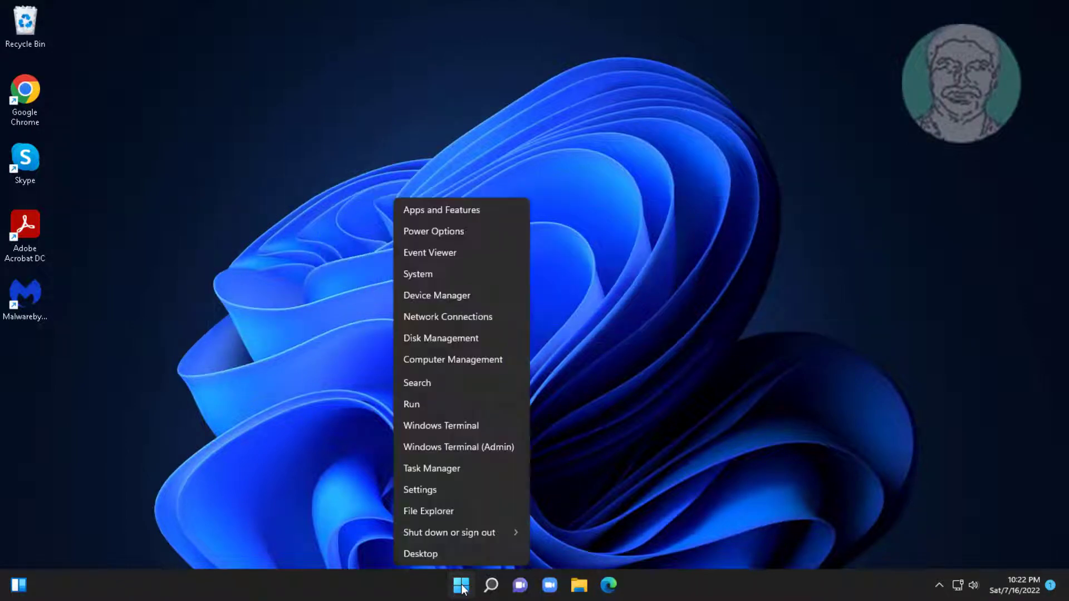
pyautogui.click(454, 298)
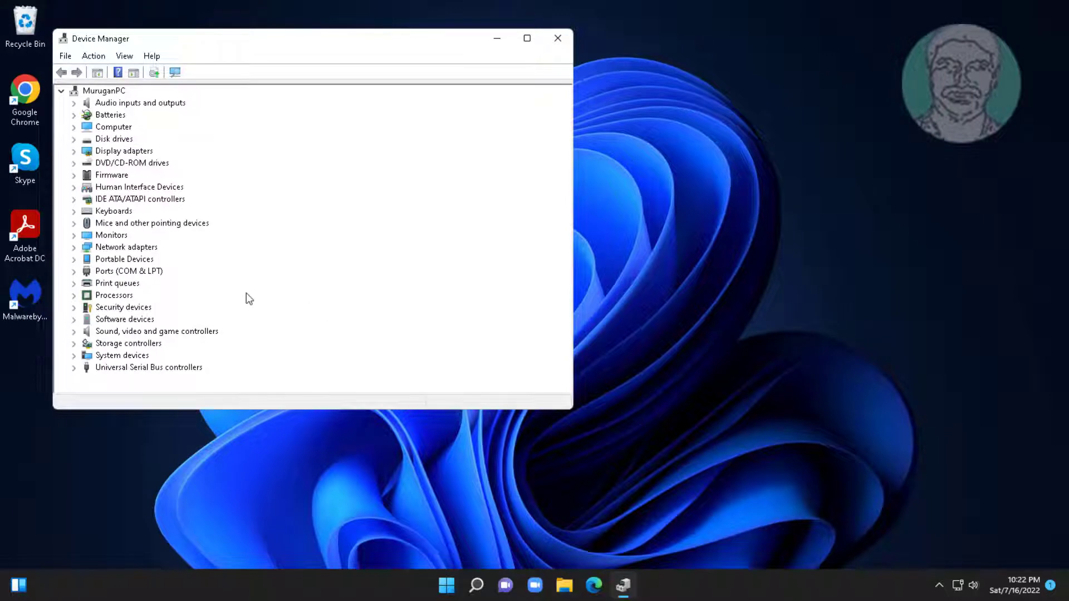
pyautogui.click(139, 367)
pyautogui.click(74, 367)
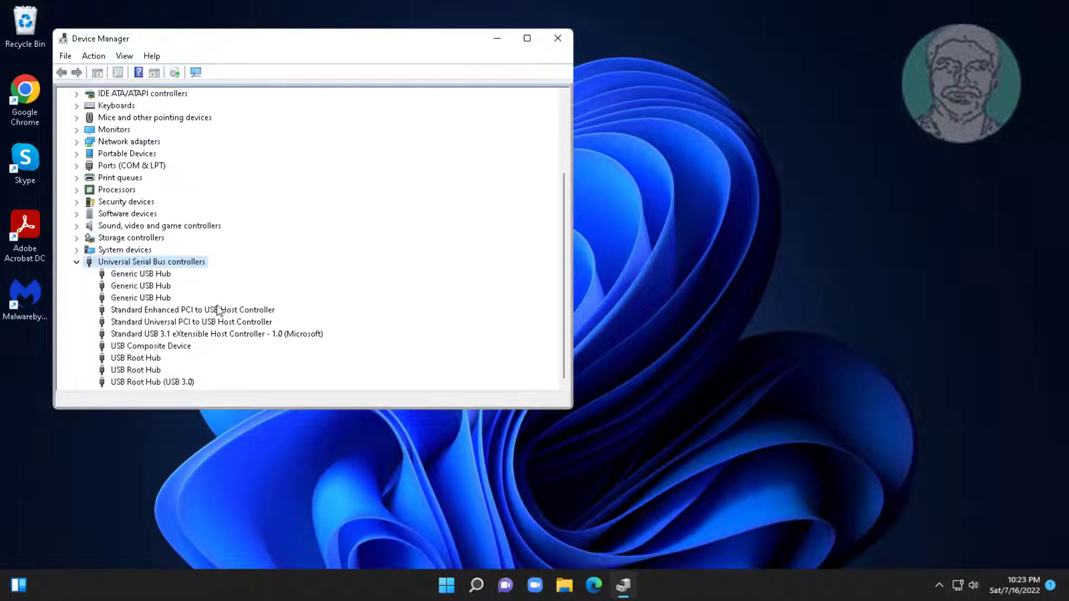
# - Disable power-saving turn-off for the first Generic USB Hub in its Power Management settings
pyautogui.click(158, 276)
pyautogui.rightClick(159, 276)
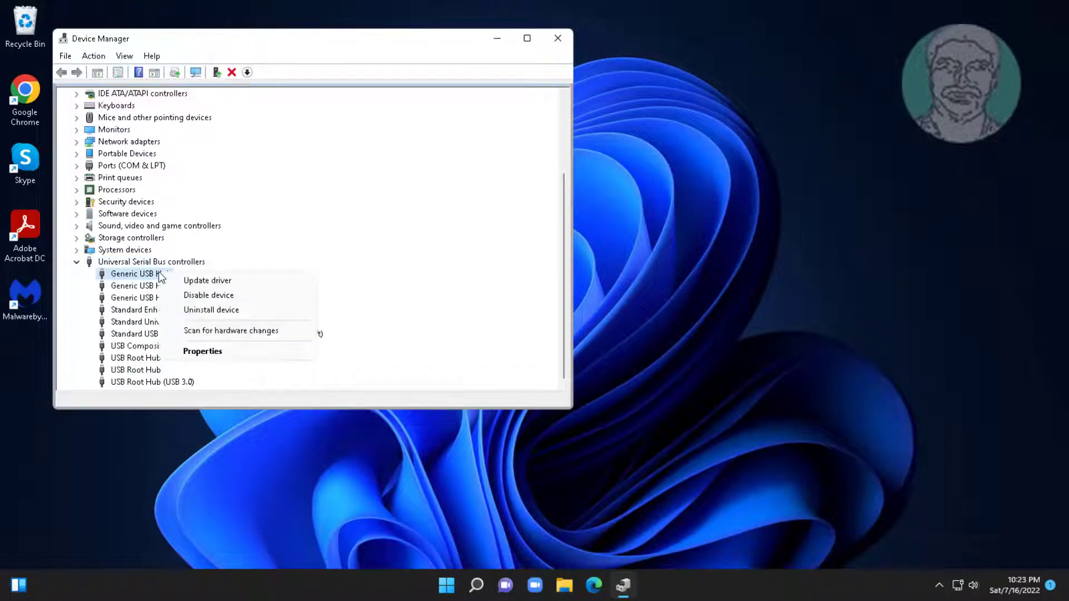
pyautogui.click(238, 350)
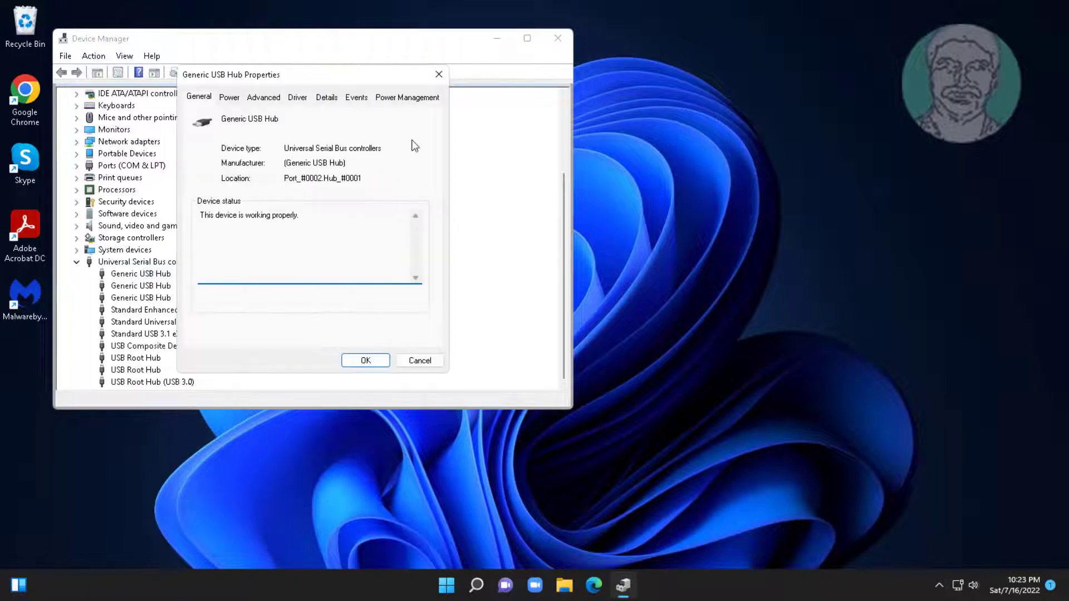
pyautogui.click(405, 100)
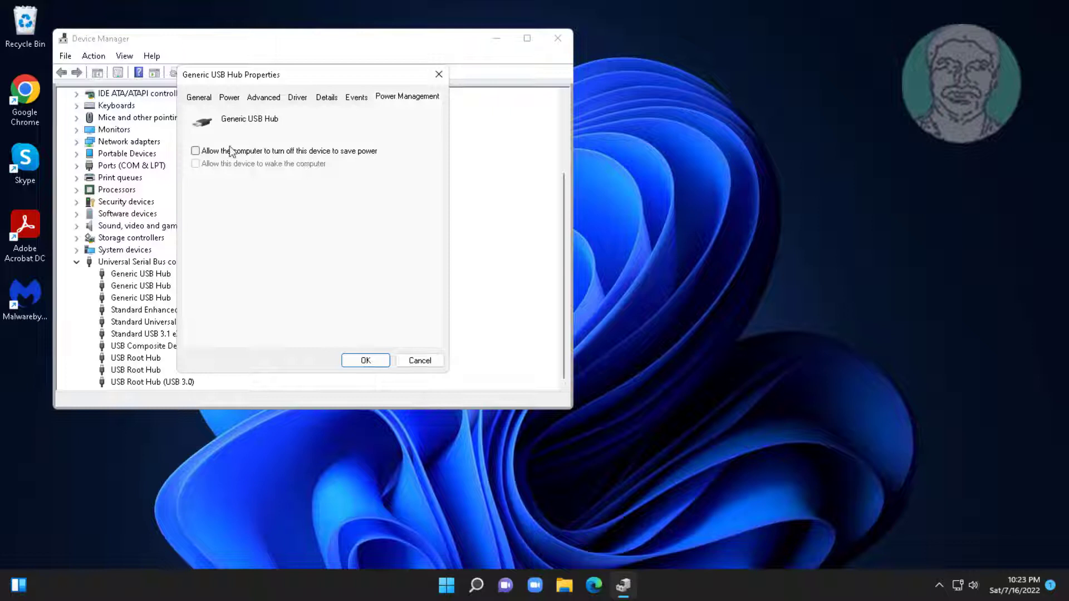
pyautogui.click(363, 365)
# - Stop the second and third Generic USB Hubs from being turned off to save power
pyautogui.click(165, 287)
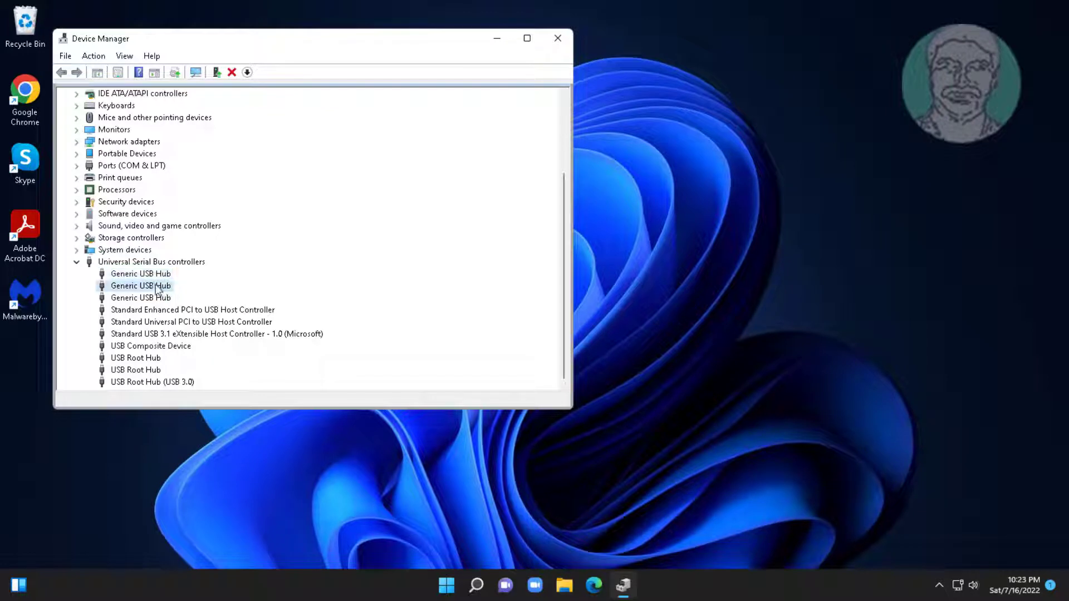
pyautogui.rightClick(165, 286)
pyautogui.click(198, 363)
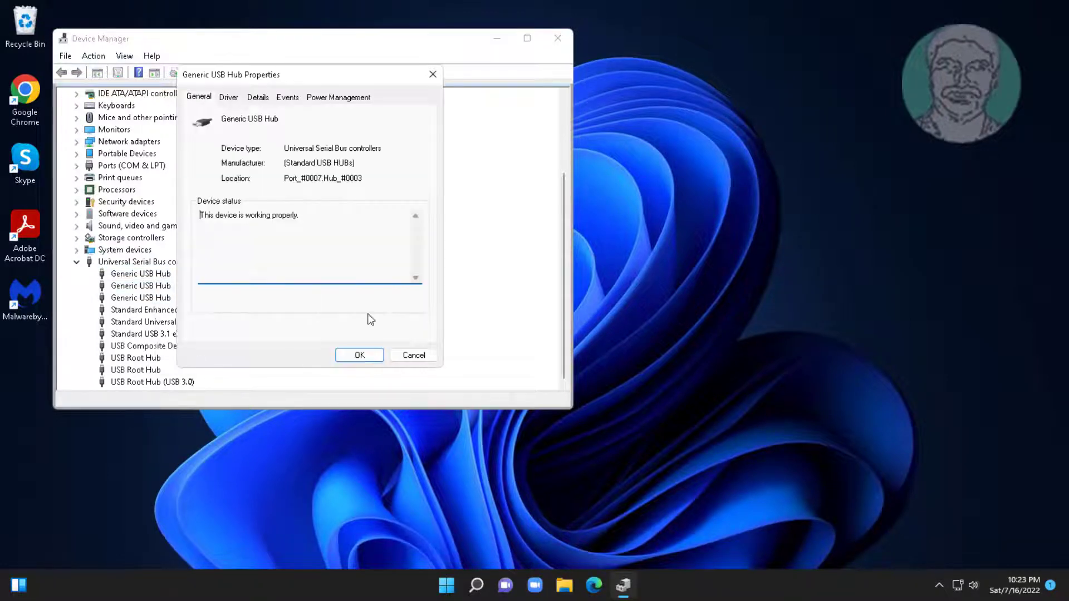
pyautogui.click(339, 96)
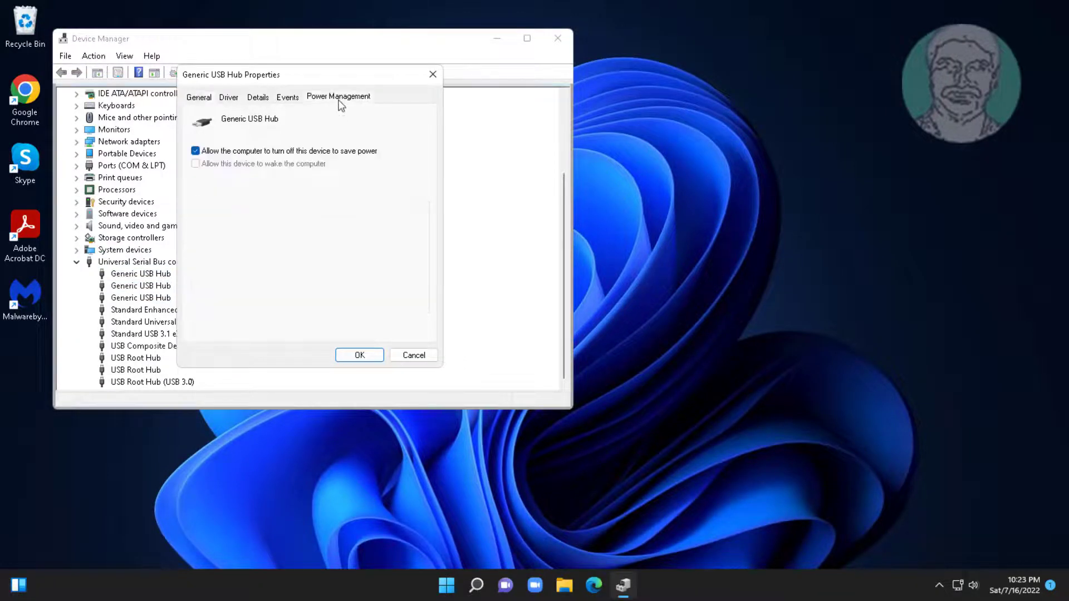
pyautogui.click(196, 153)
pyautogui.click(368, 355)
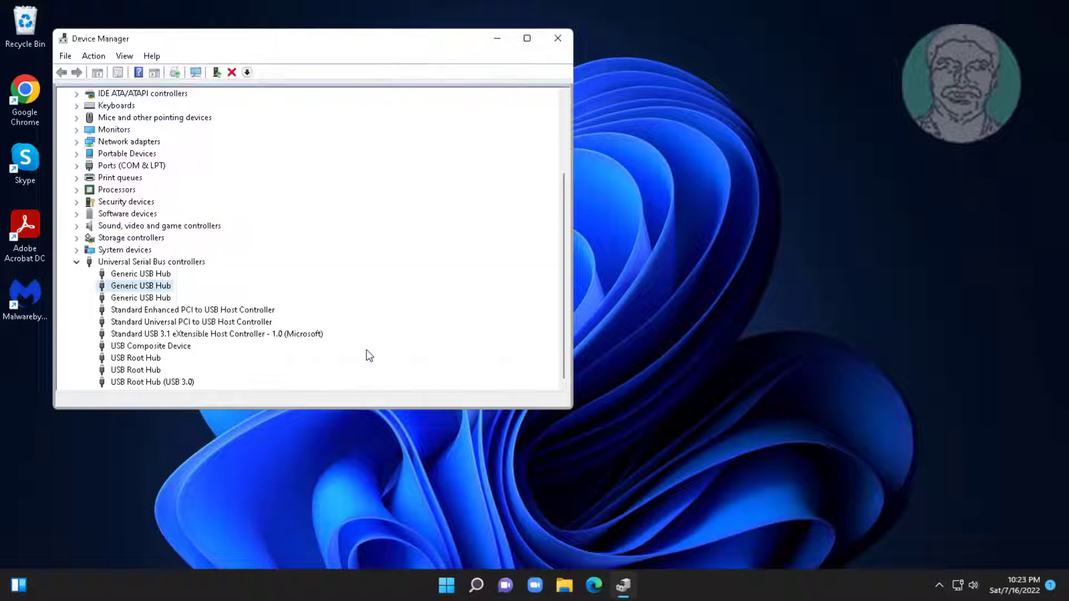
pyautogui.click(170, 301)
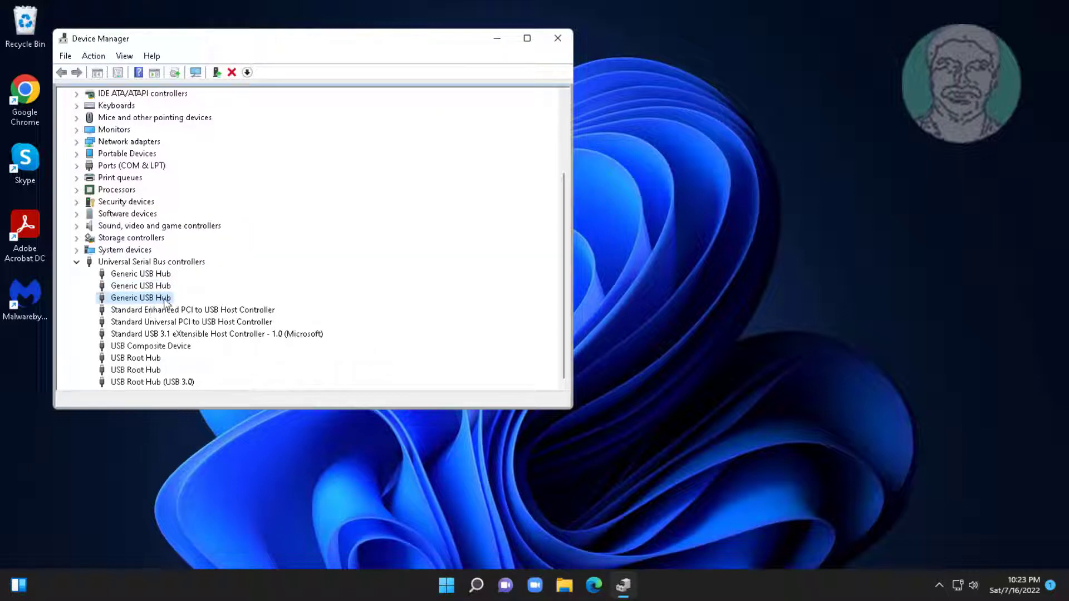
pyautogui.rightClick(166, 302)
pyautogui.click(217, 378)
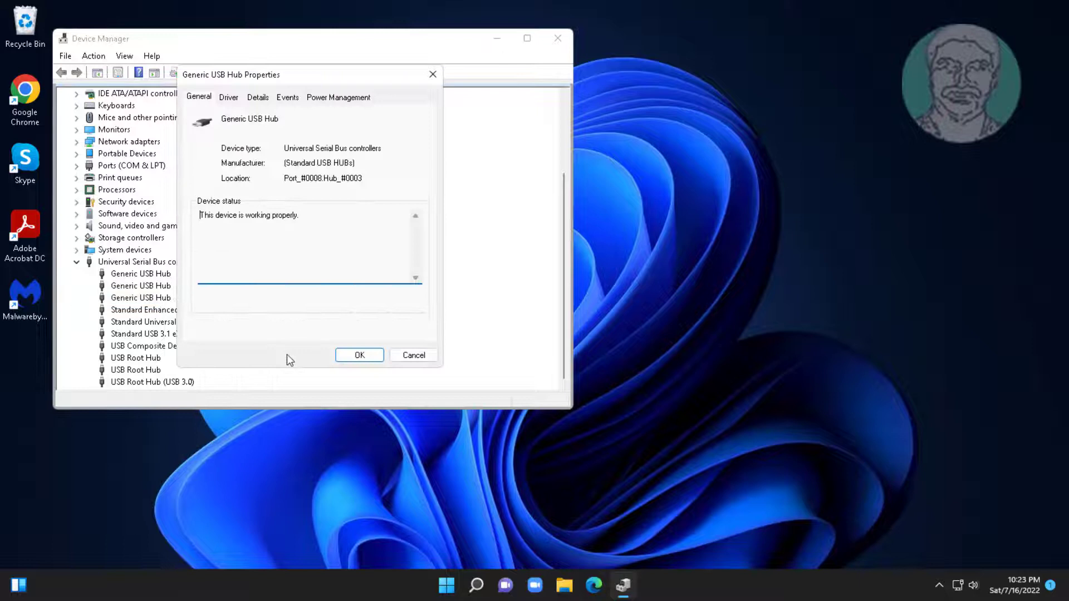
pyautogui.click(339, 98)
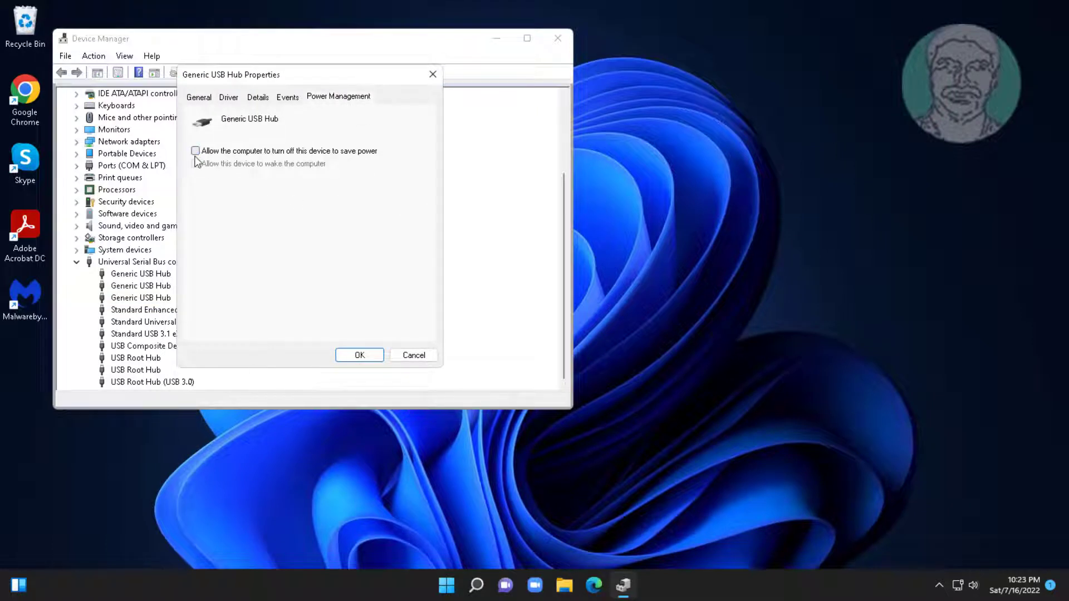
pyautogui.click(359, 355)
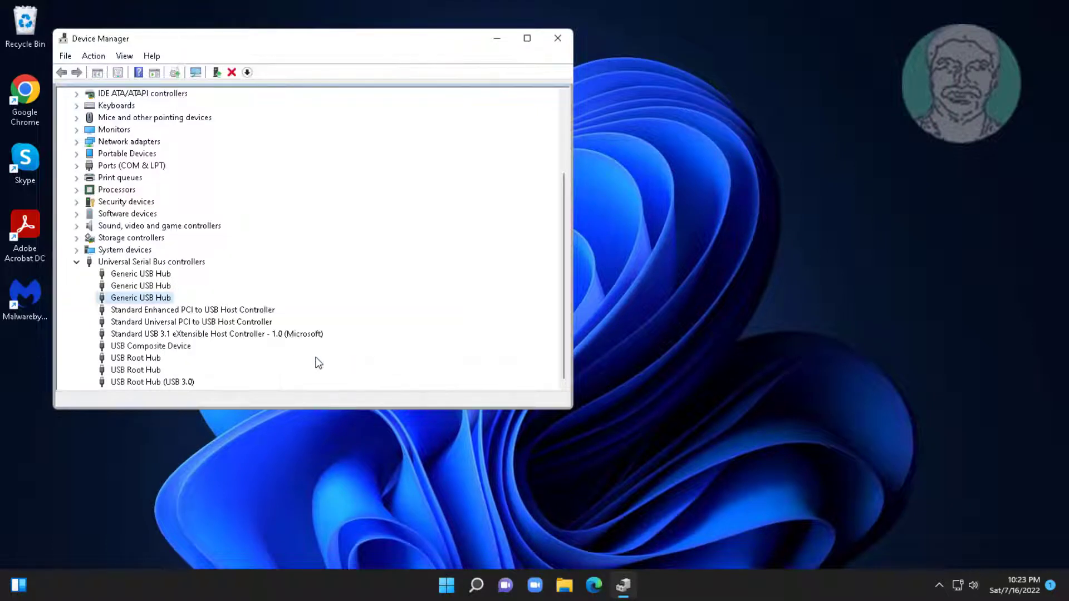
# - Review and confirm the Standard USB 3.1 eXtensible Host Controller's power management settings
pyautogui.click(235, 334)
pyautogui.rightClick(233, 335)
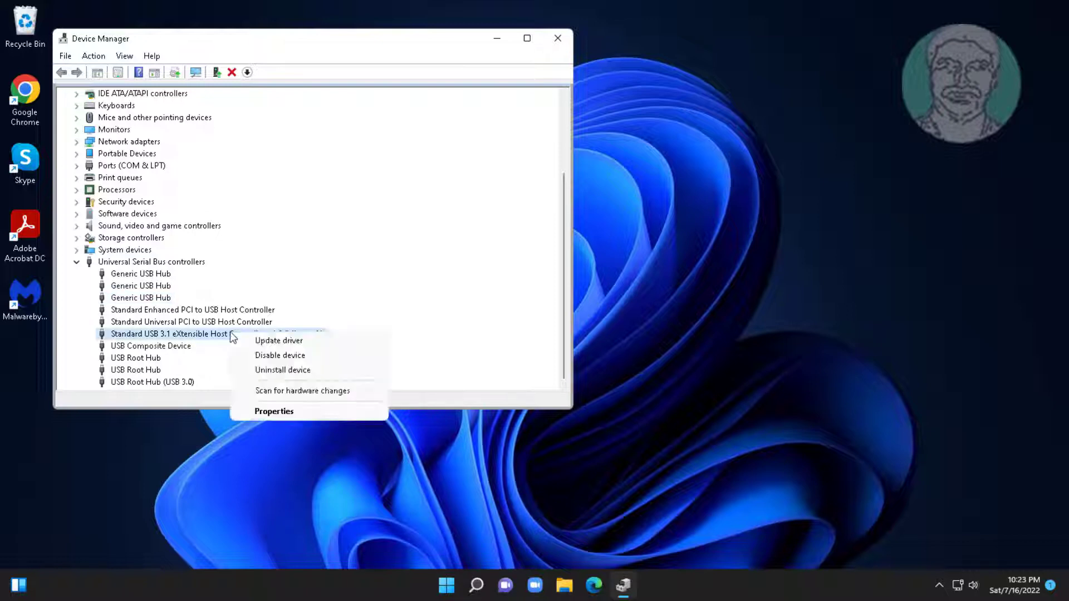
pyautogui.click(264, 411)
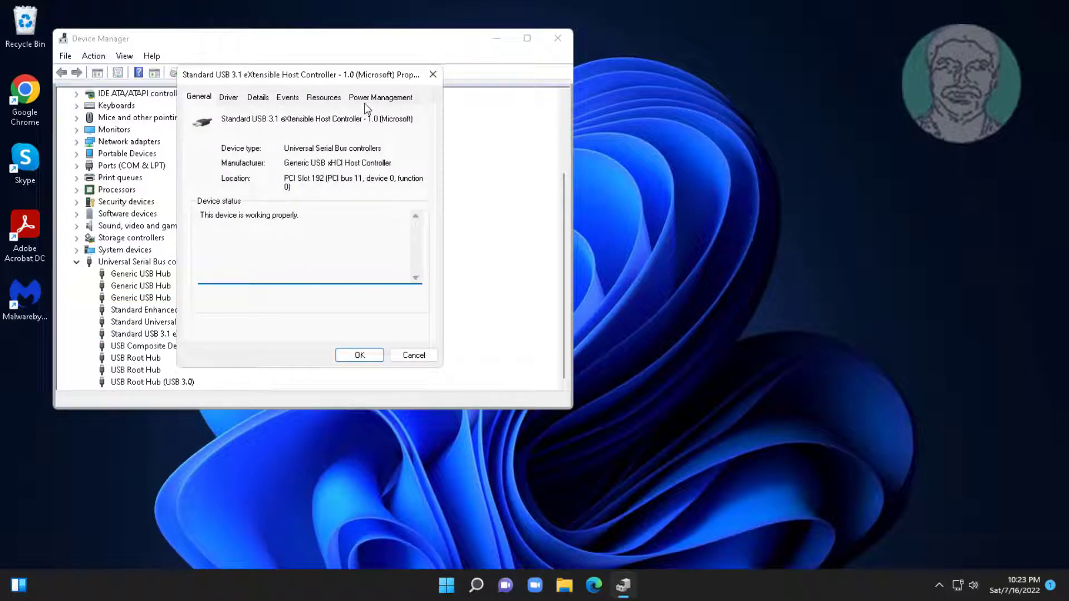
pyautogui.click(365, 100)
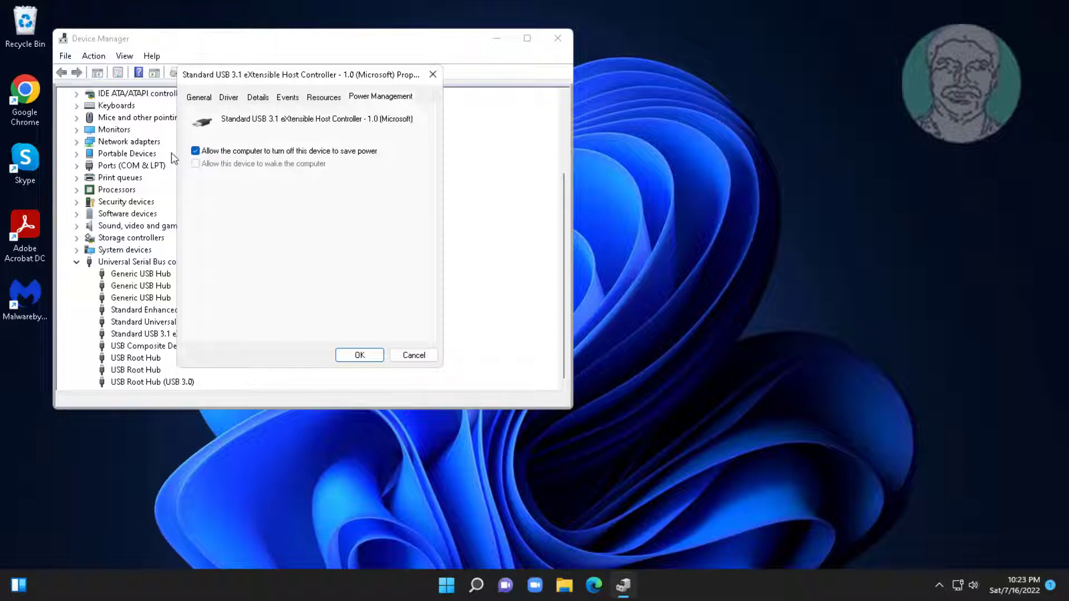
pyautogui.click(360, 354)
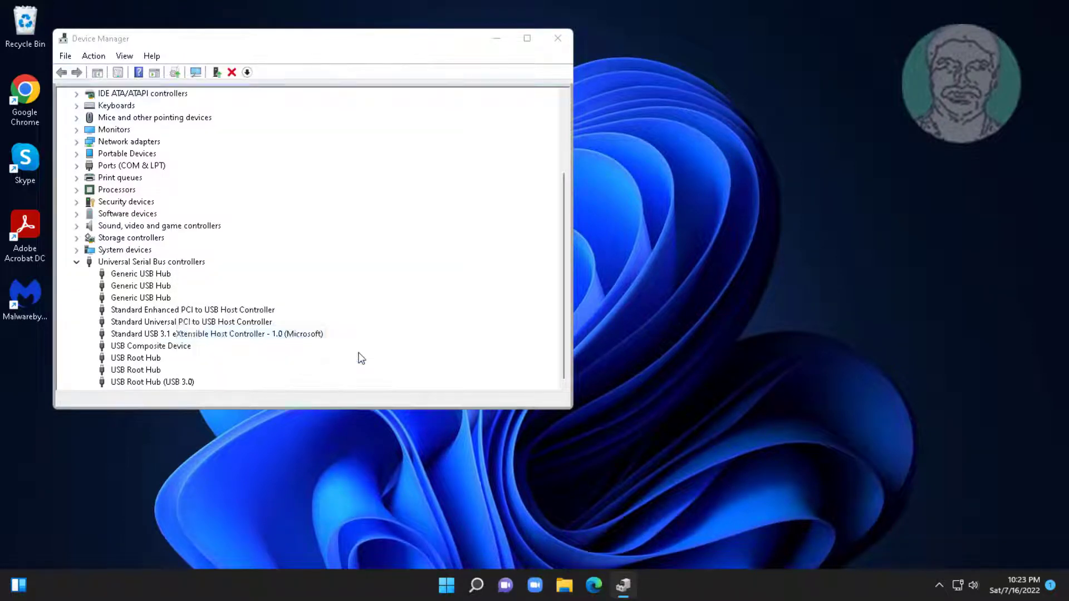
# - Stop the first and second USB Root Hubs from being turned off to save power
pyautogui.click(149, 359)
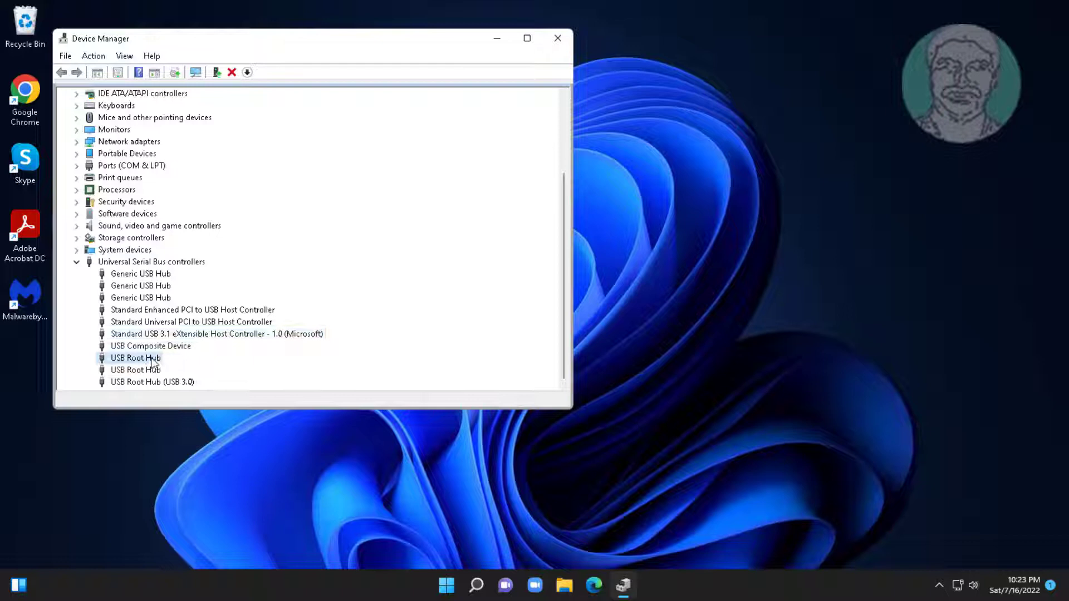
pyautogui.rightClick(151, 360)
pyautogui.click(214, 436)
pyautogui.click(409, 98)
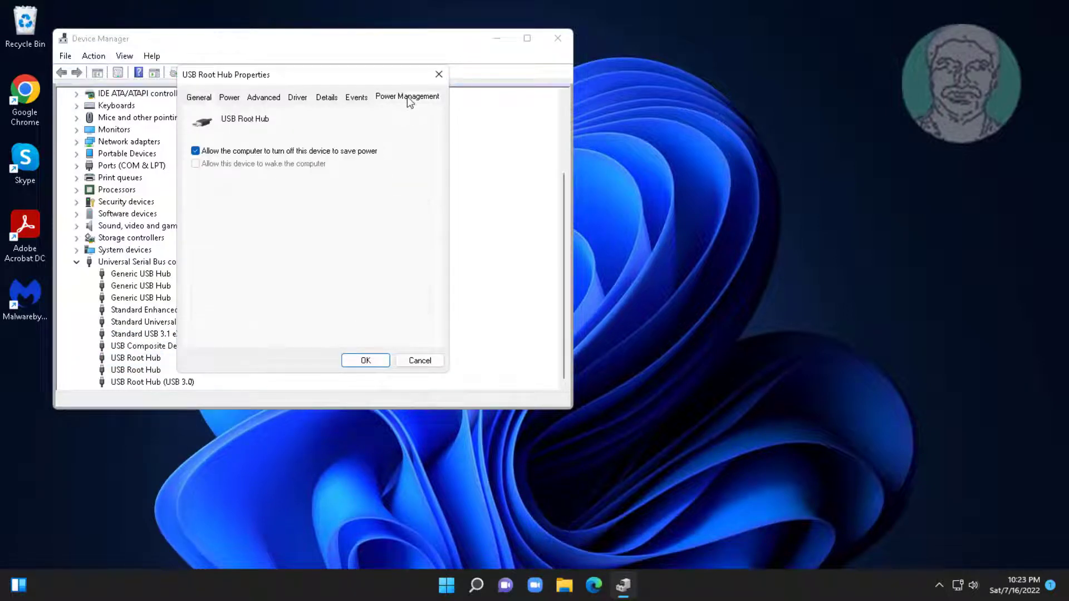
pyautogui.click(196, 152)
pyautogui.click(374, 358)
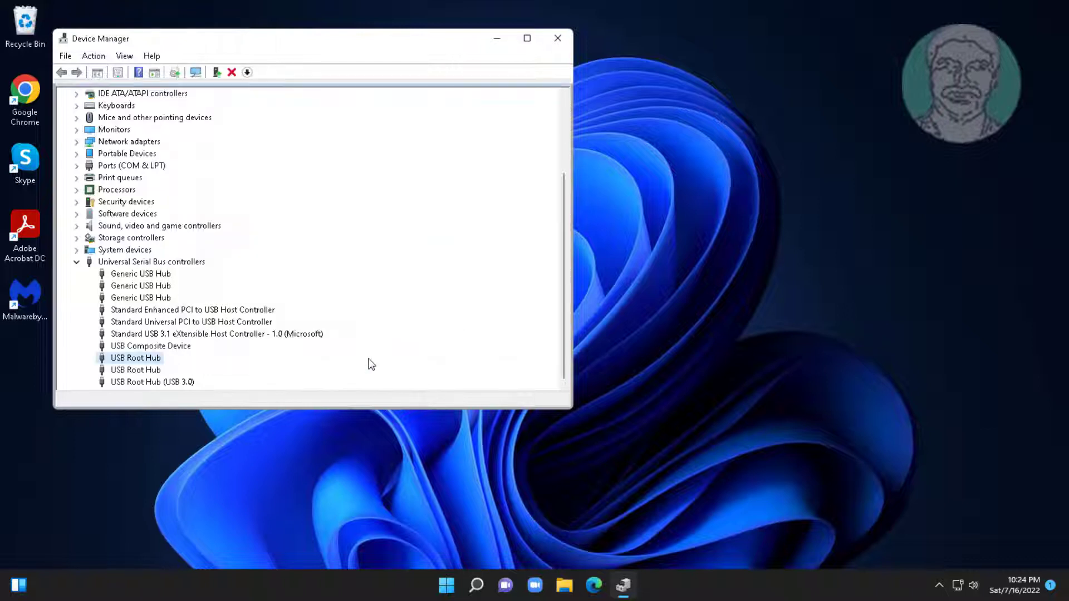
pyautogui.rightClick(153, 372)
pyautogui.click(206, 442)
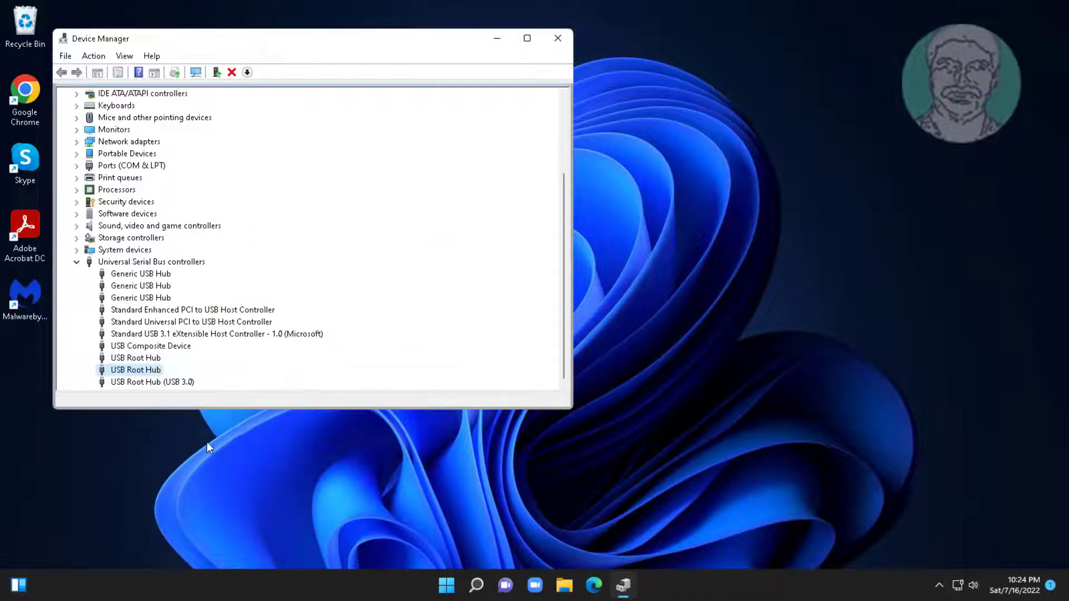
pyautogui.click(414, 99)
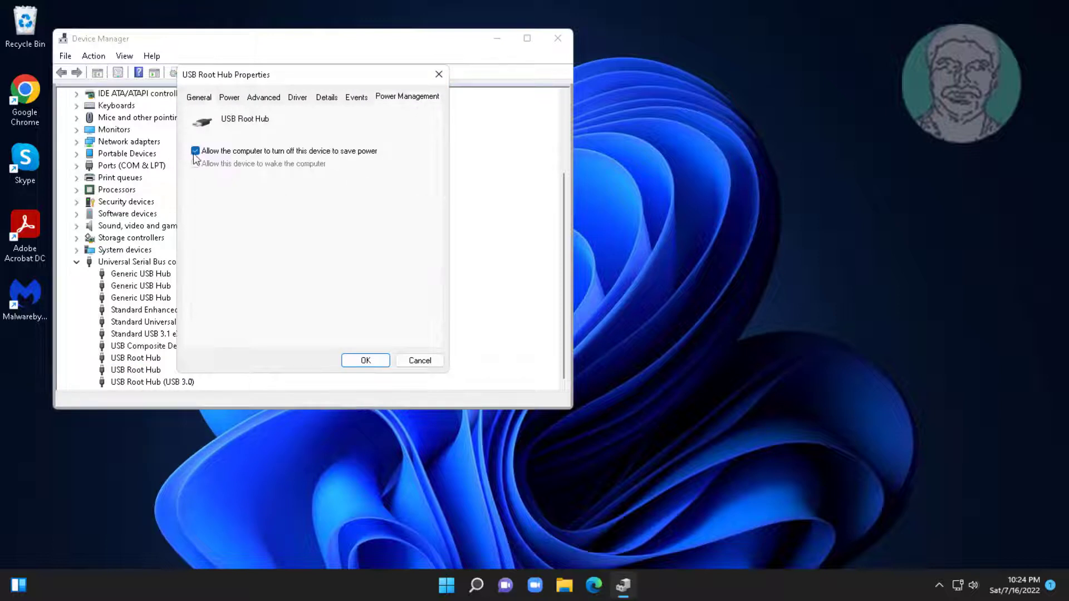
pyautogui.click(195, 151)
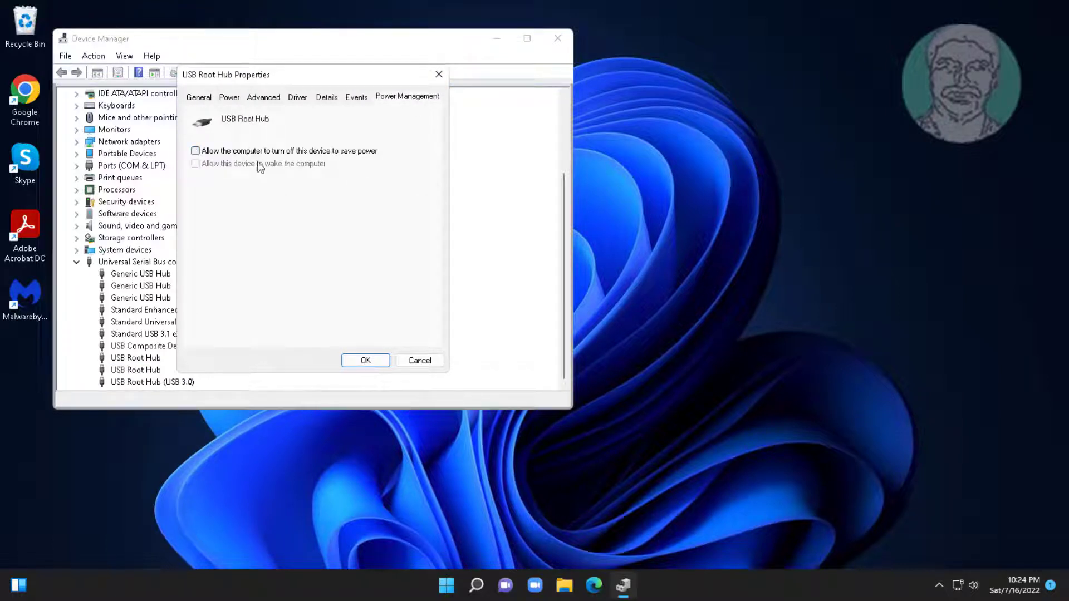
pyautogui.click(360, 362)
# - Stop USB Root Hub (USB 3.0) from being turned off to save power
pyautogui.click(188, 382)
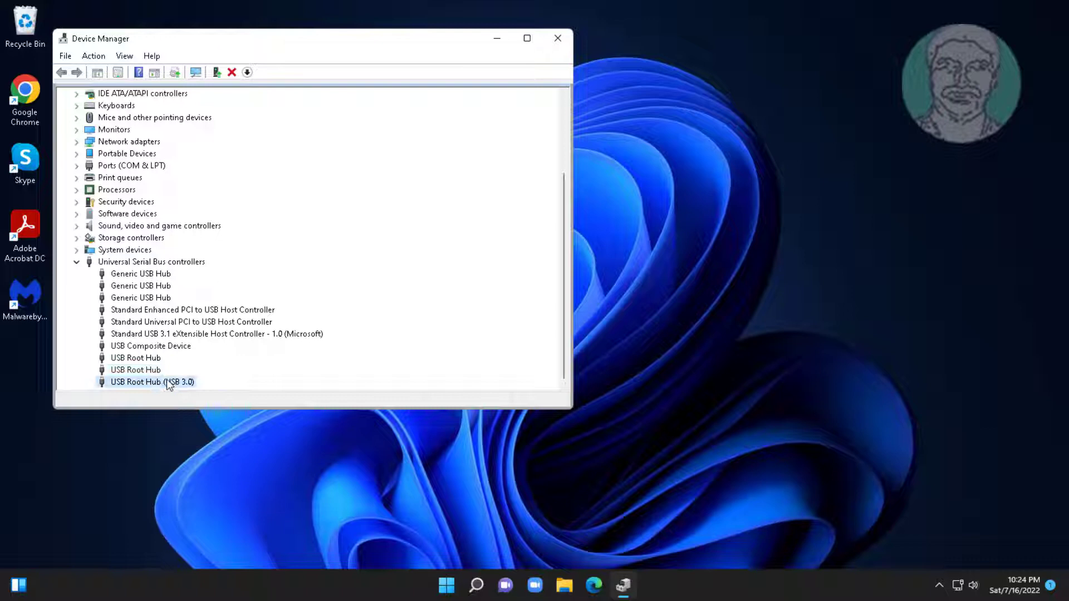
pyautogui.rightClick(167, 382)
pyautogui.click(236, 460)
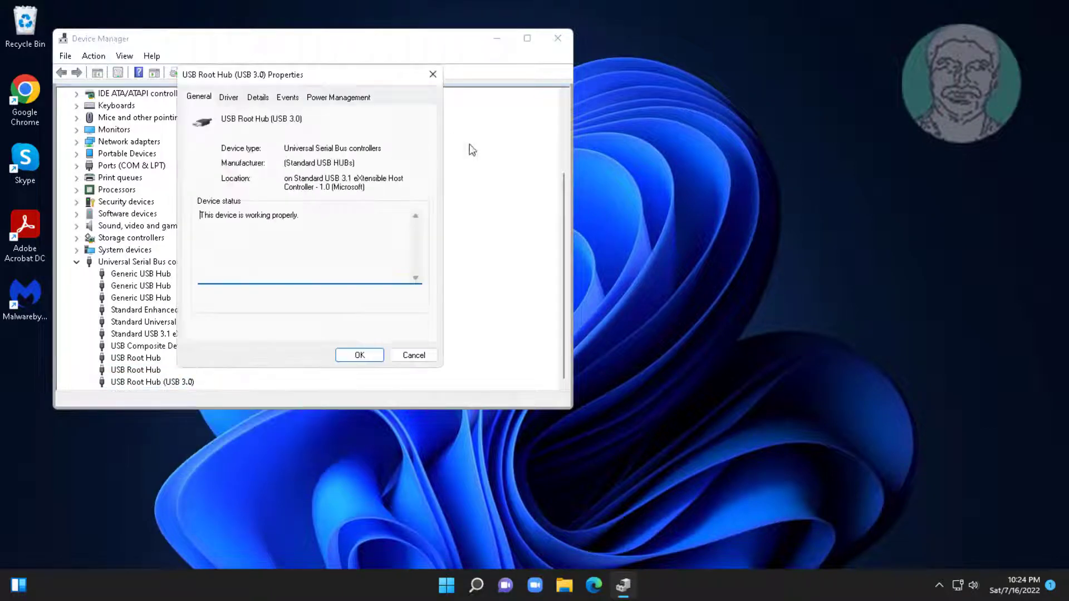
pyautogui.click(343, 97)
pyautogui.click(196, 151)
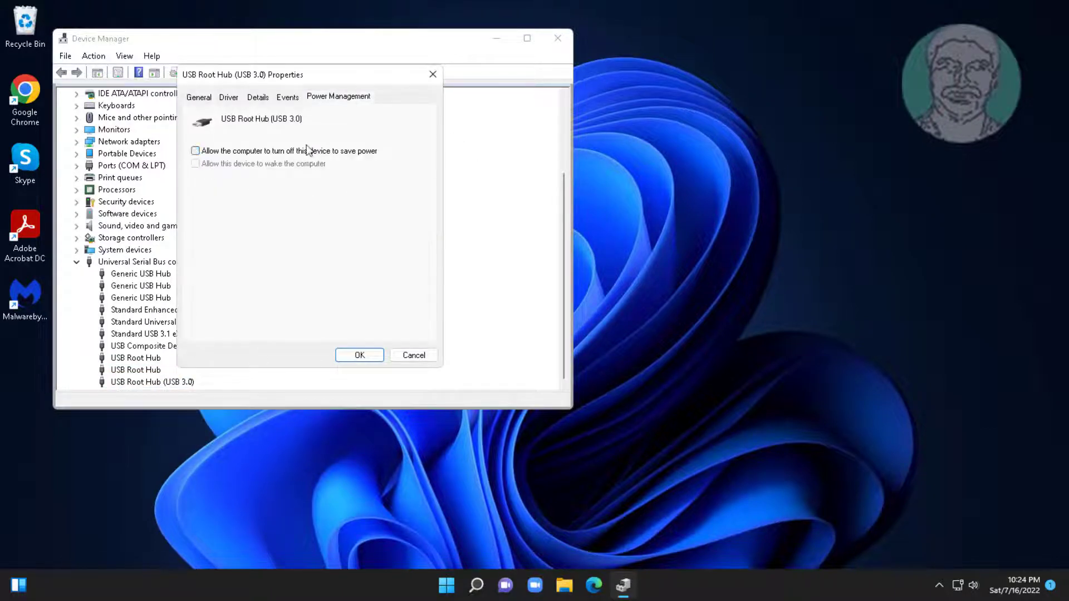
pyautogui.click(359, 355)
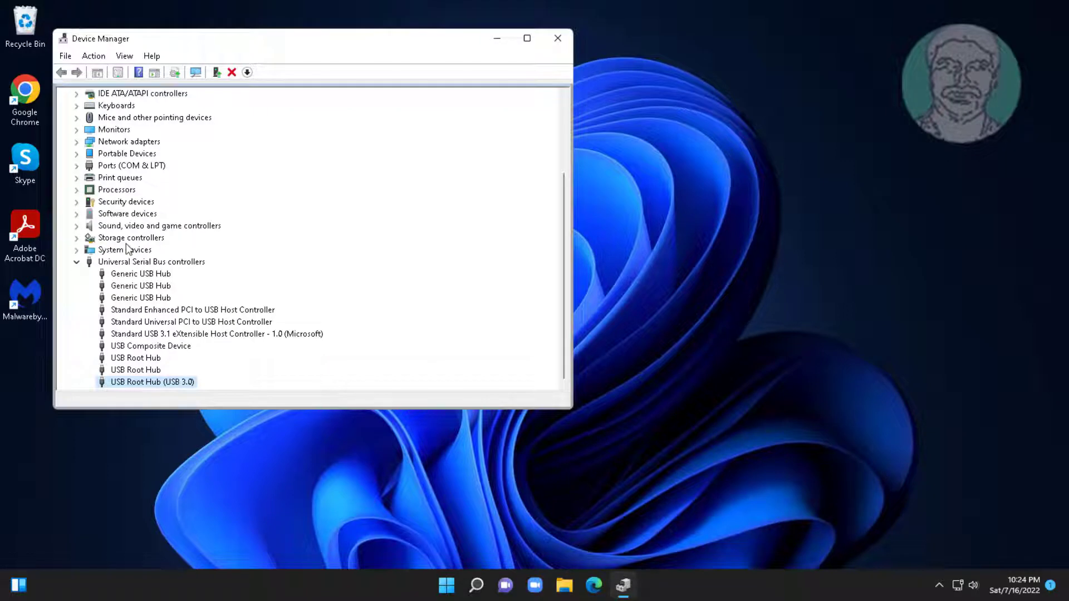
# - Expand Human Interface Devices and disable power-saving turn-off for the first USB Input Device
pyautogui.click(78, 263)
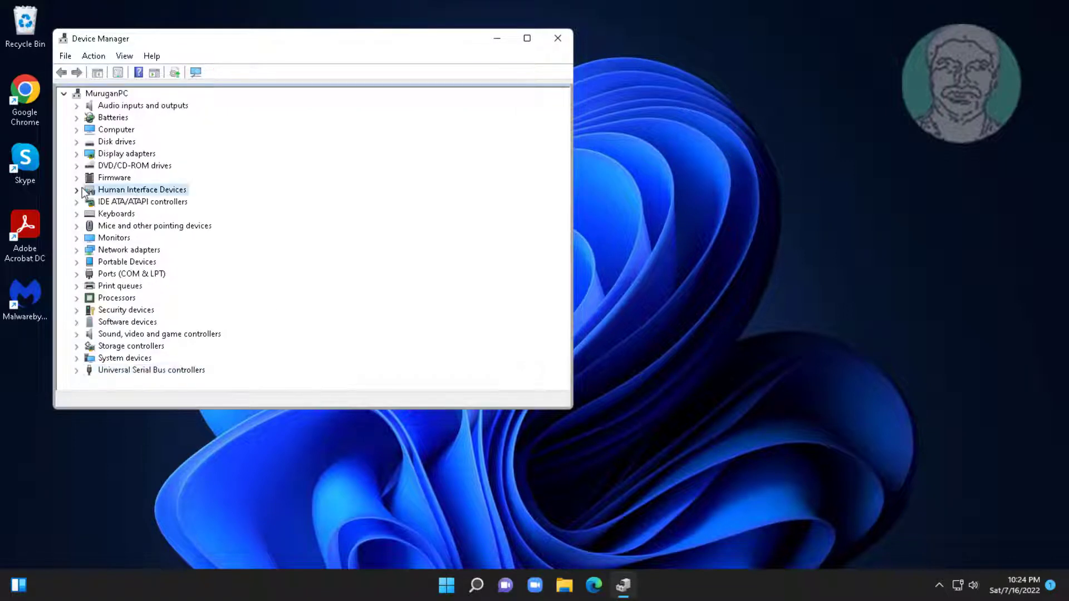
pyautogui.click(78, 189)
pyautogui.click(159, 204)
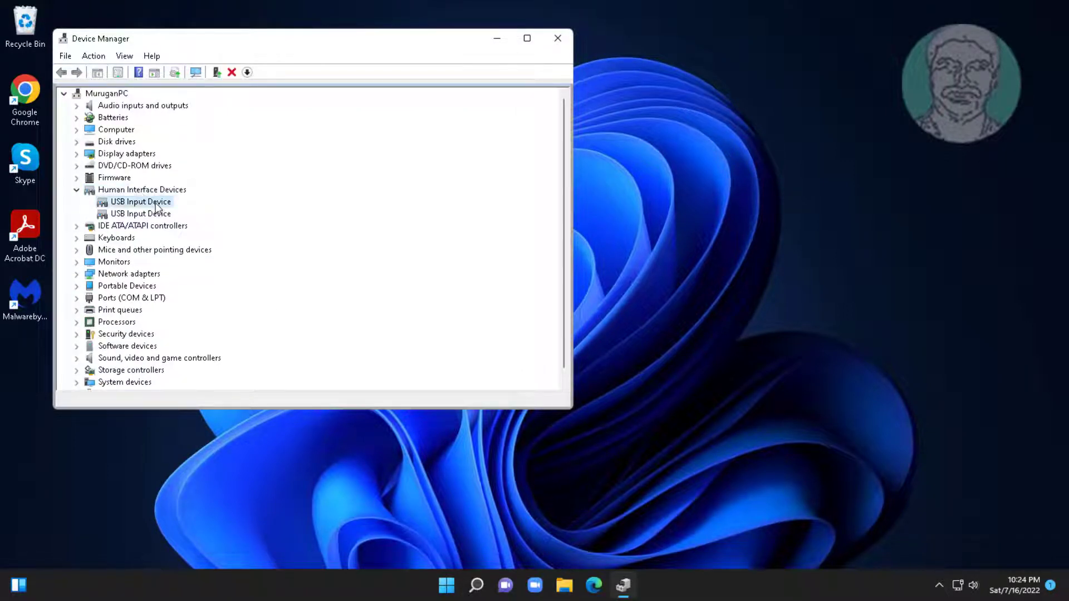
pyautogui.rightClick(157, 204)
pyautogui.click(211, 282)
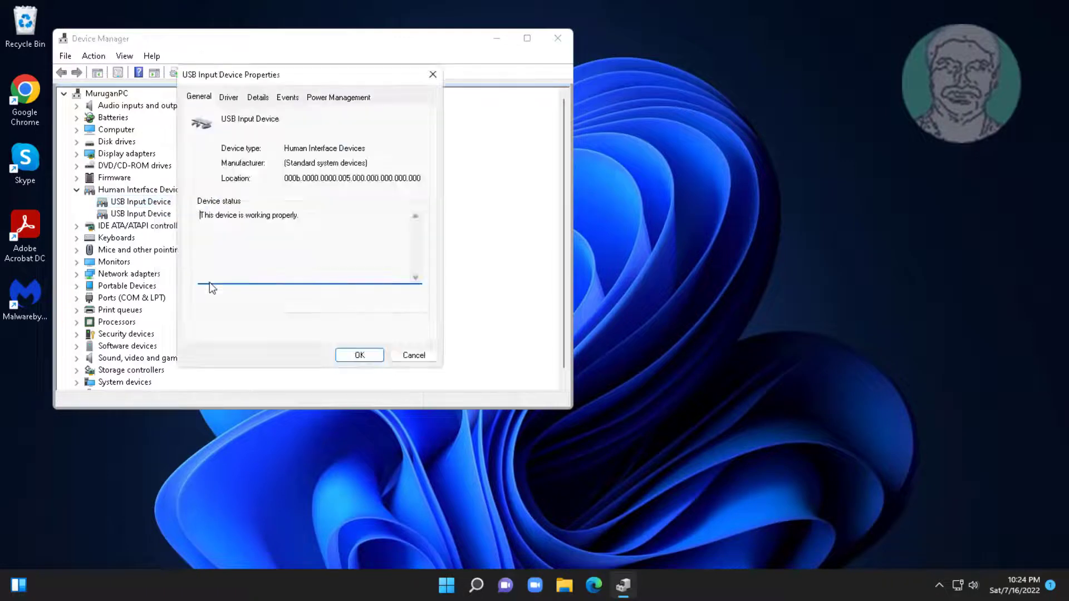
pyautogui.click(336, 99)
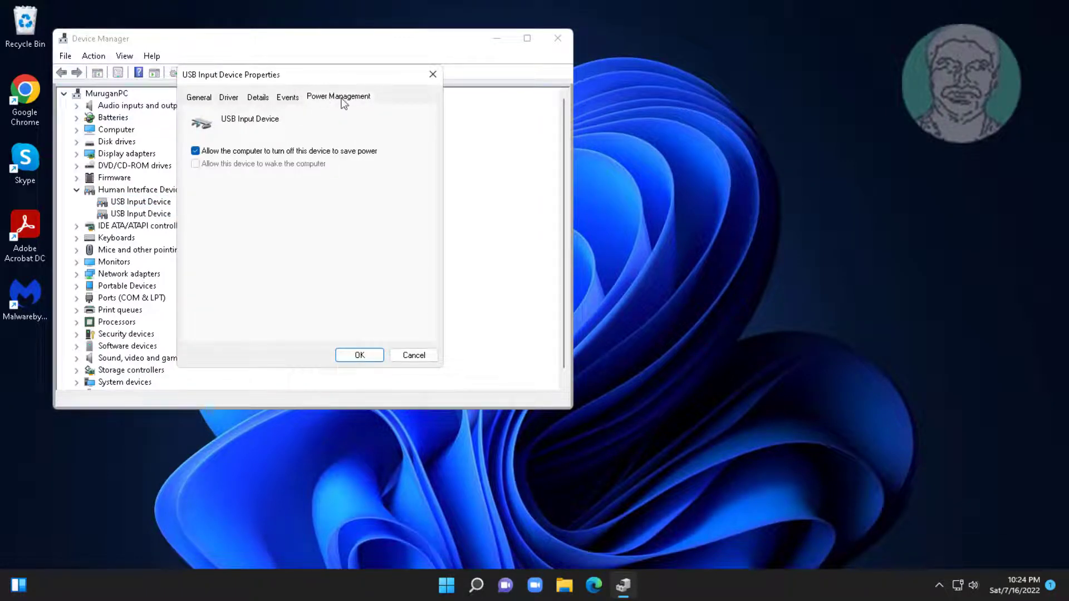
pyautogui.click(195, 151)
pyautogui.click(357, 355)
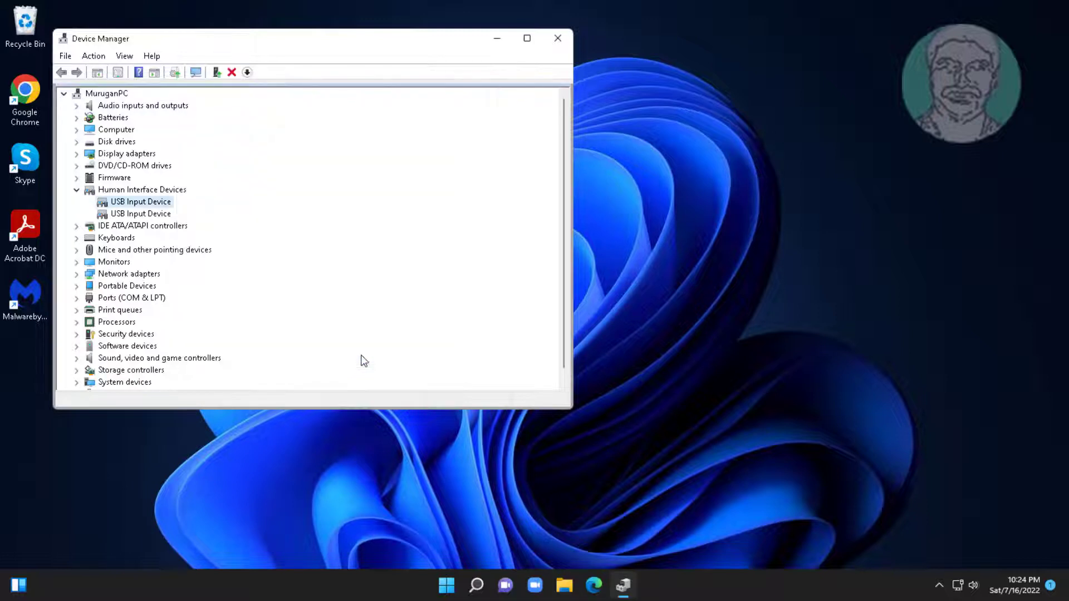
# - Disable power-saving turn-off for the second USB Input Device, then collapse the category
pyautogui.click(144, 216)
pyautogui.rightClick(146, 215)
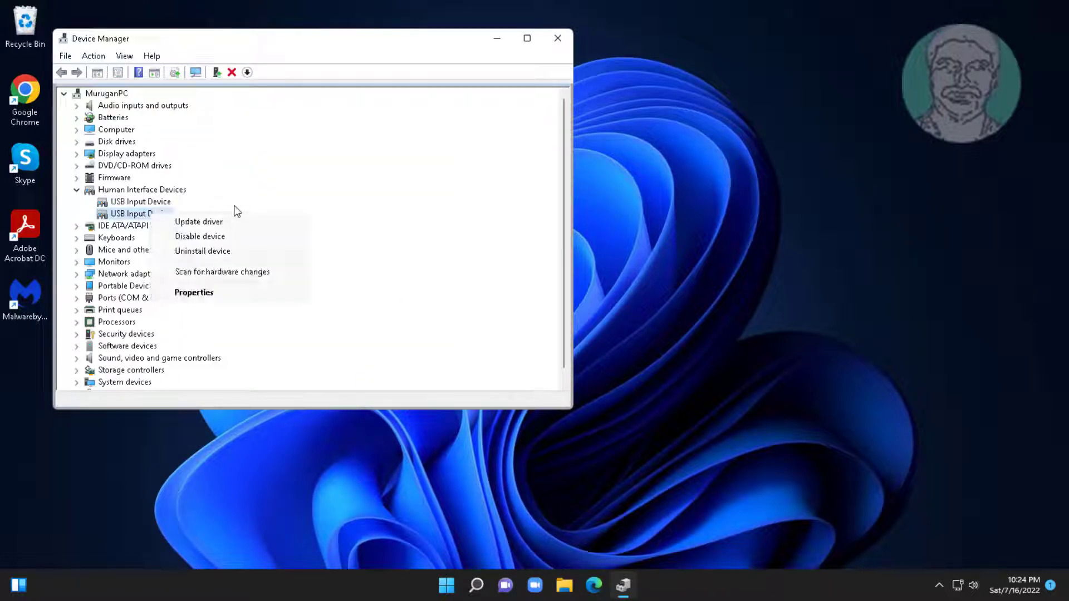
pyautogui.click(216, 293)
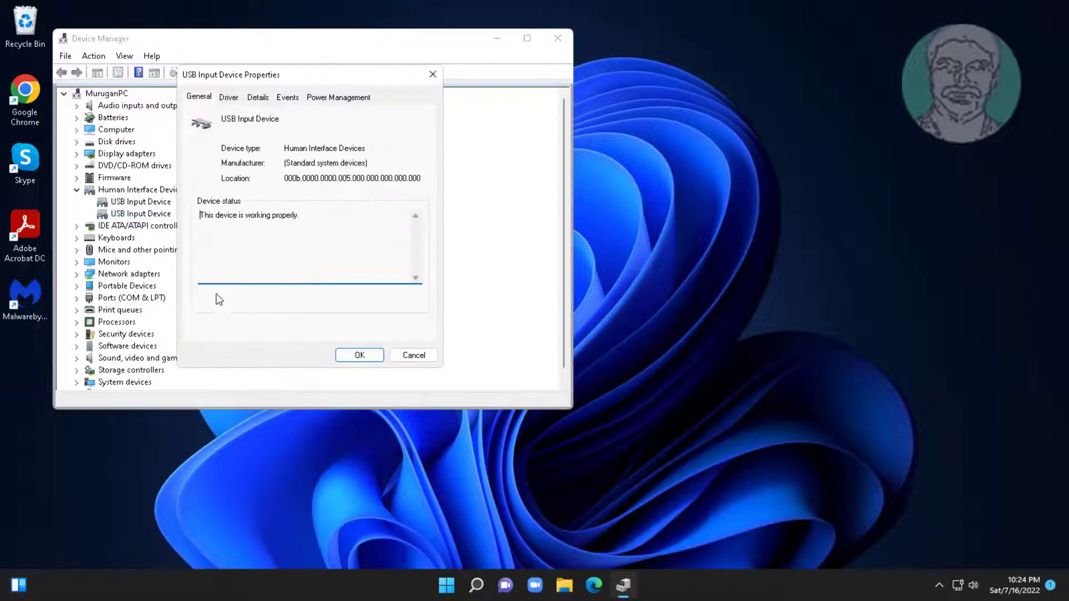
pyautogui.click(352, 98)
pyautogui.click(195, 151)
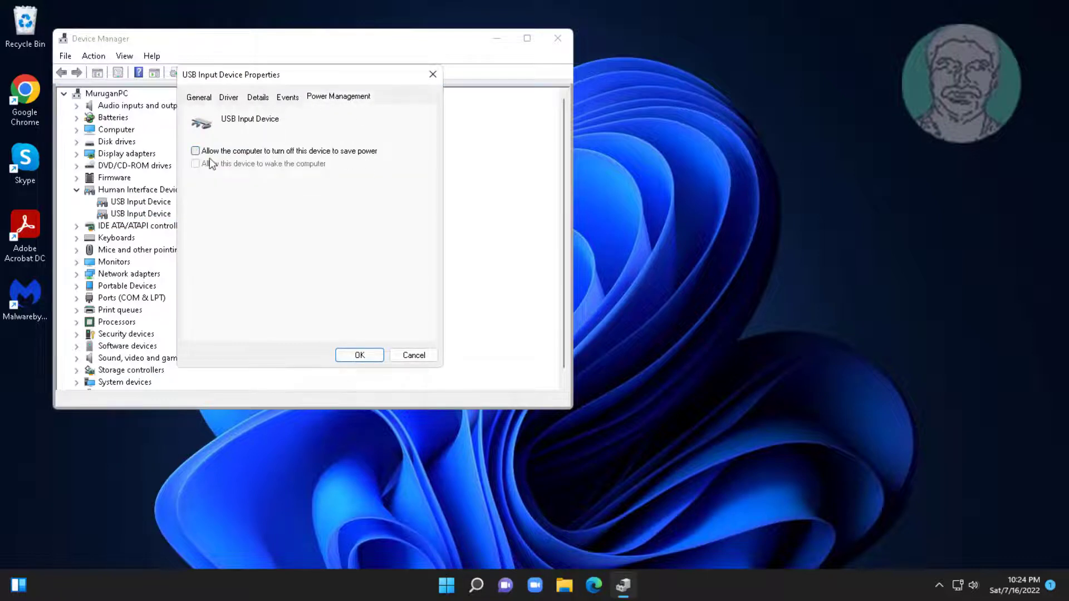
pyautogui.click(360, 355)
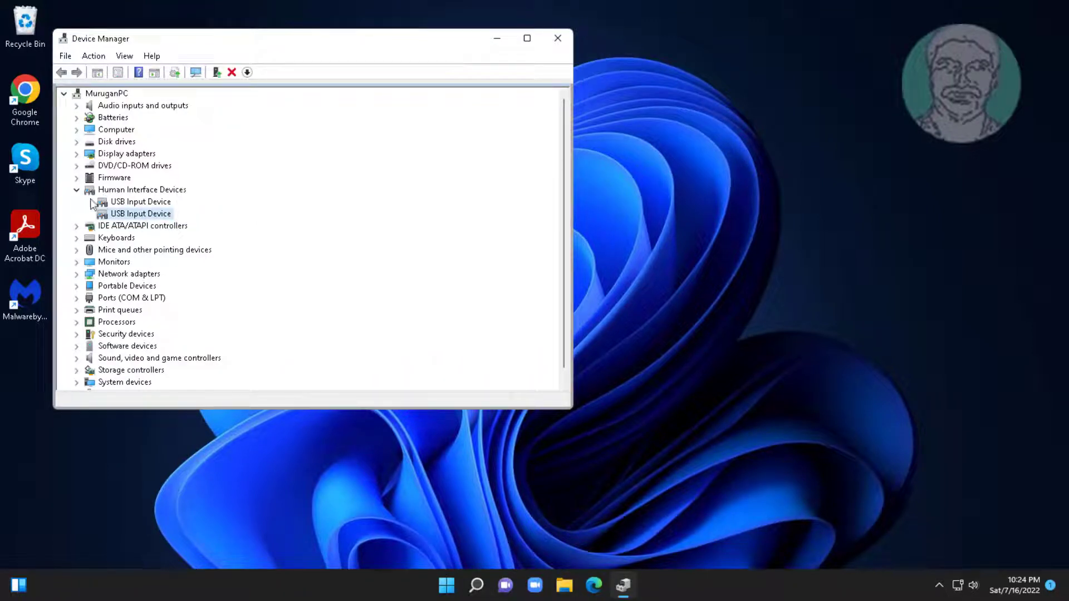
pyautogui.click(76, 189)
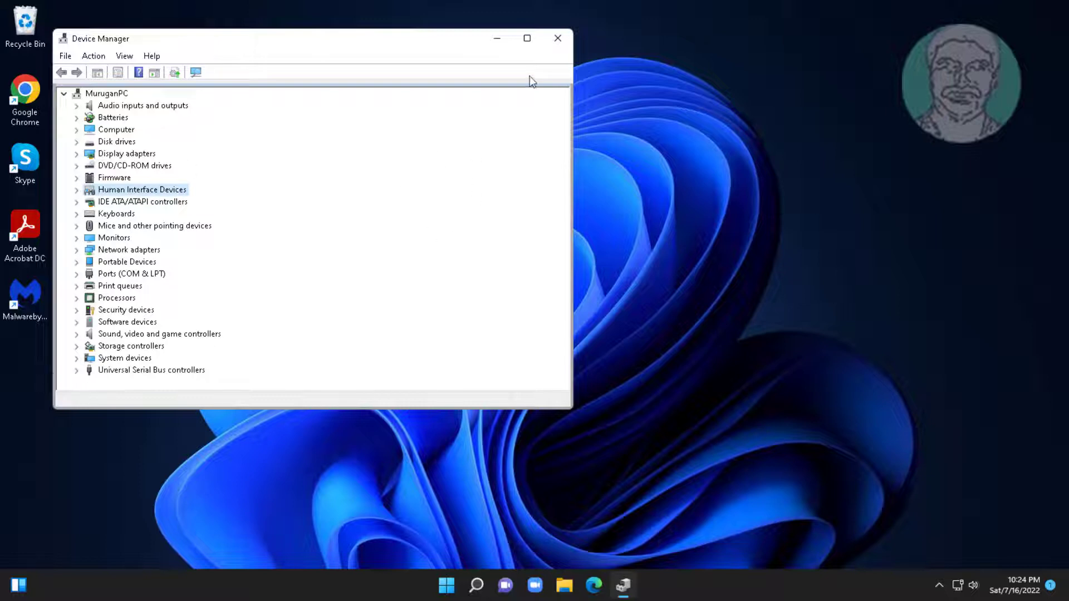
# - Close Device Manager and search Windows for 'edit power plan'
pyautogui.click(558, 41)
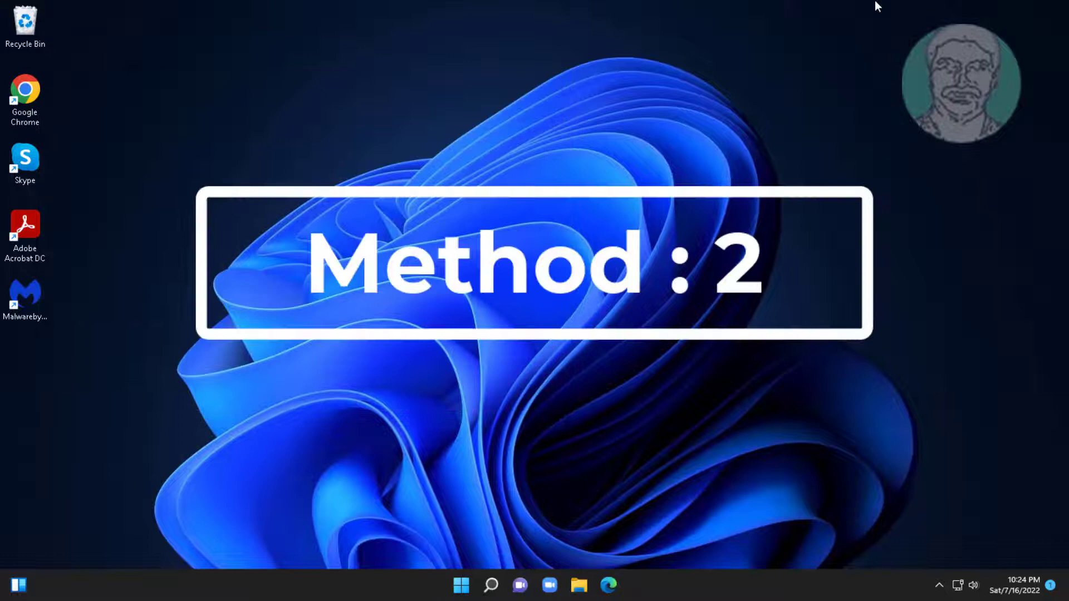
pyautogui.click(491, 584)
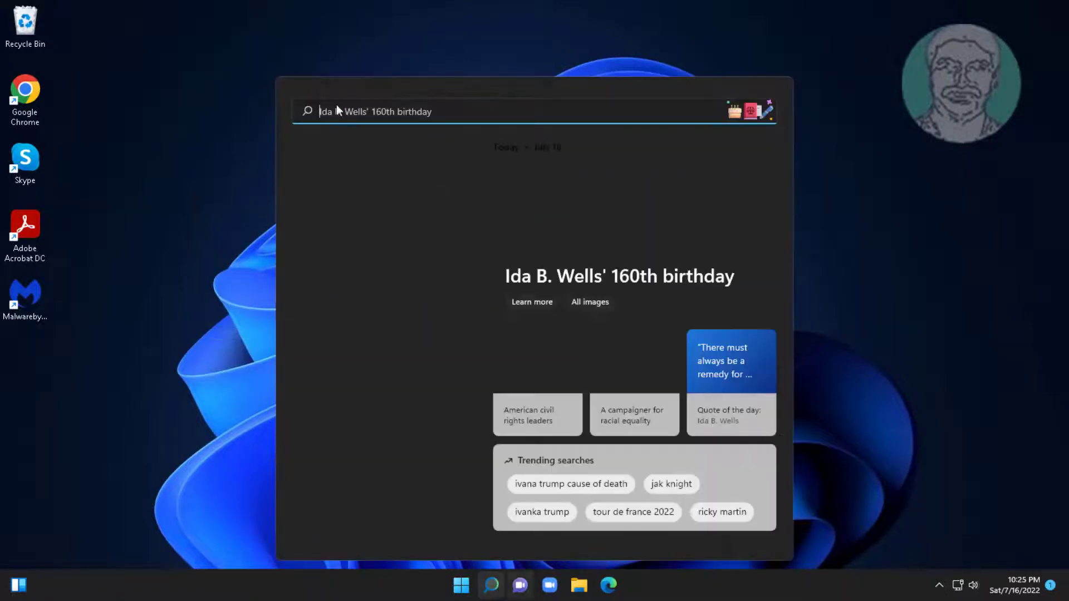
pyautogui.write('e')
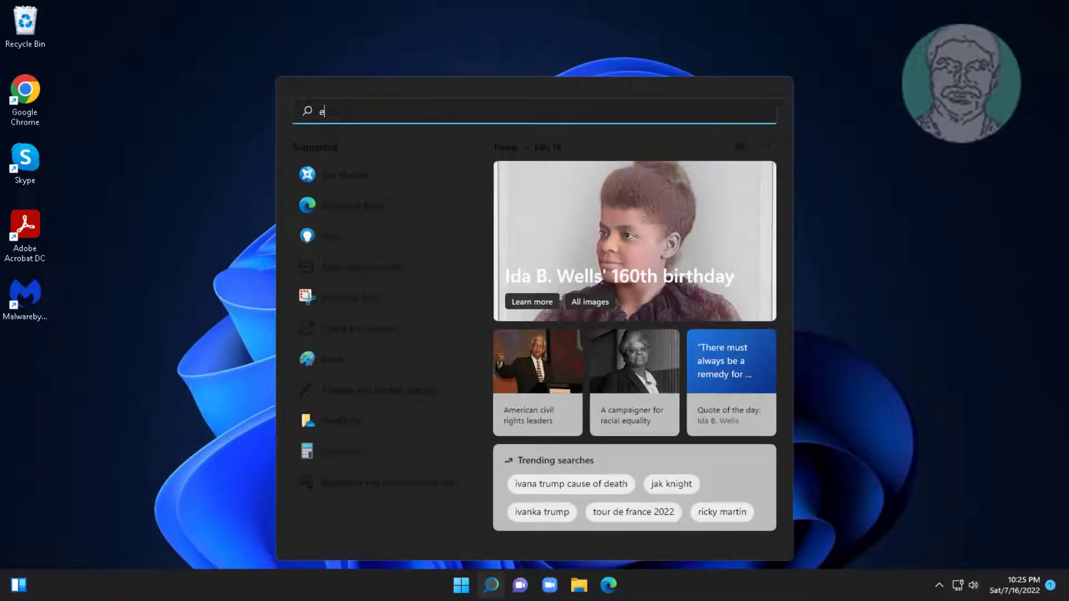
pyautogui.write('dit ')
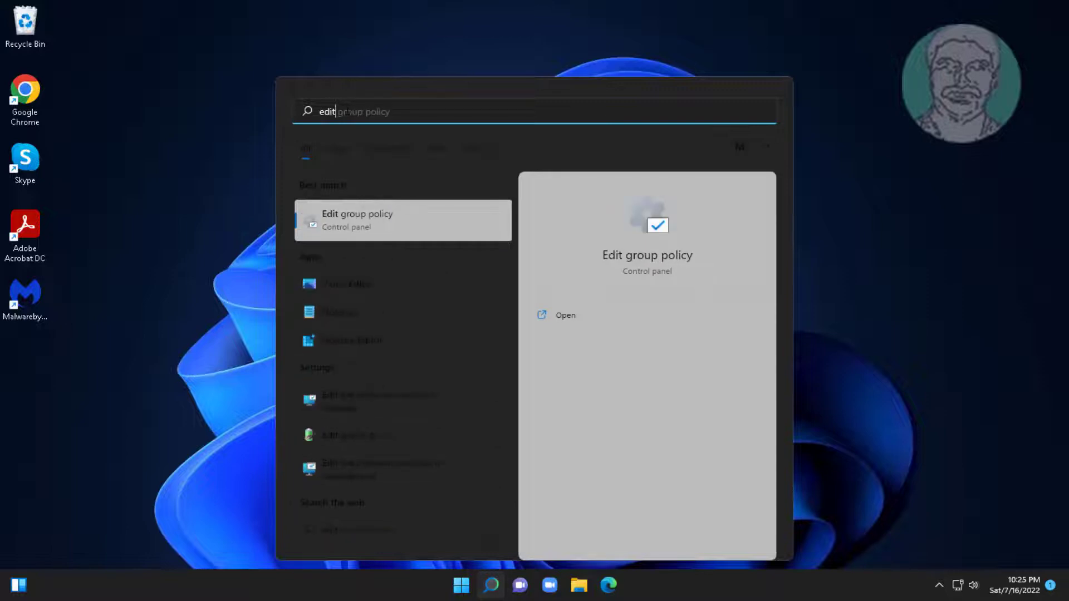
pyautogui.write('pow')
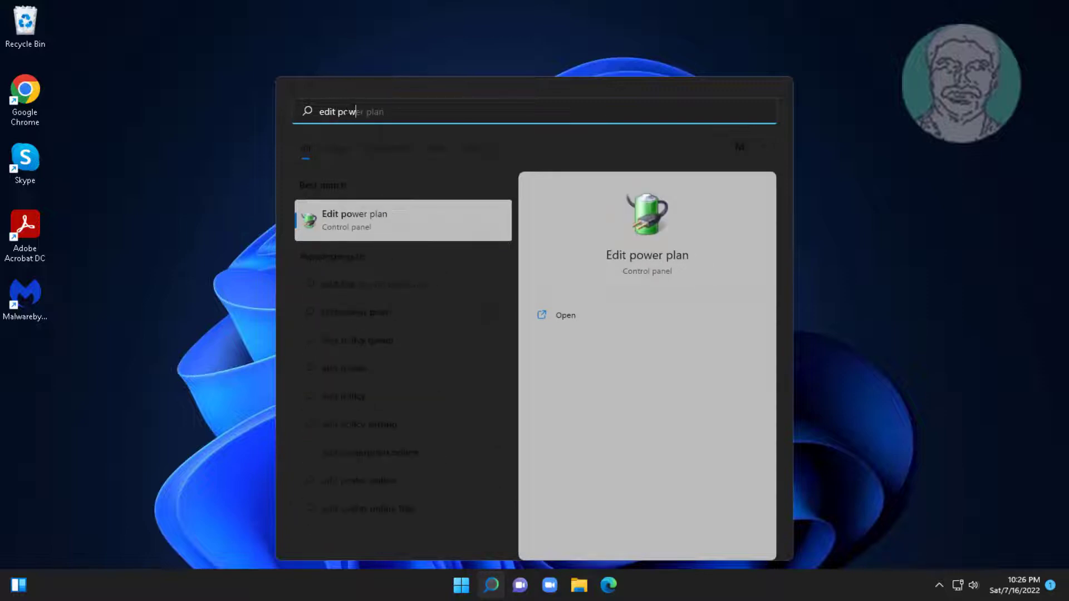
pyautogui.write('er p')
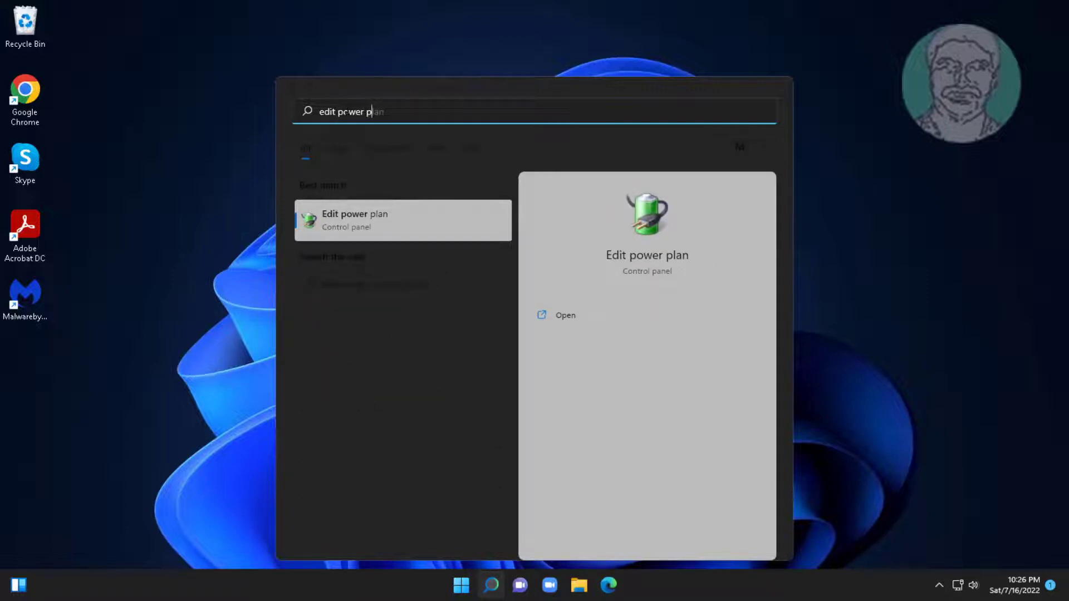
pyautogui.write('lan')
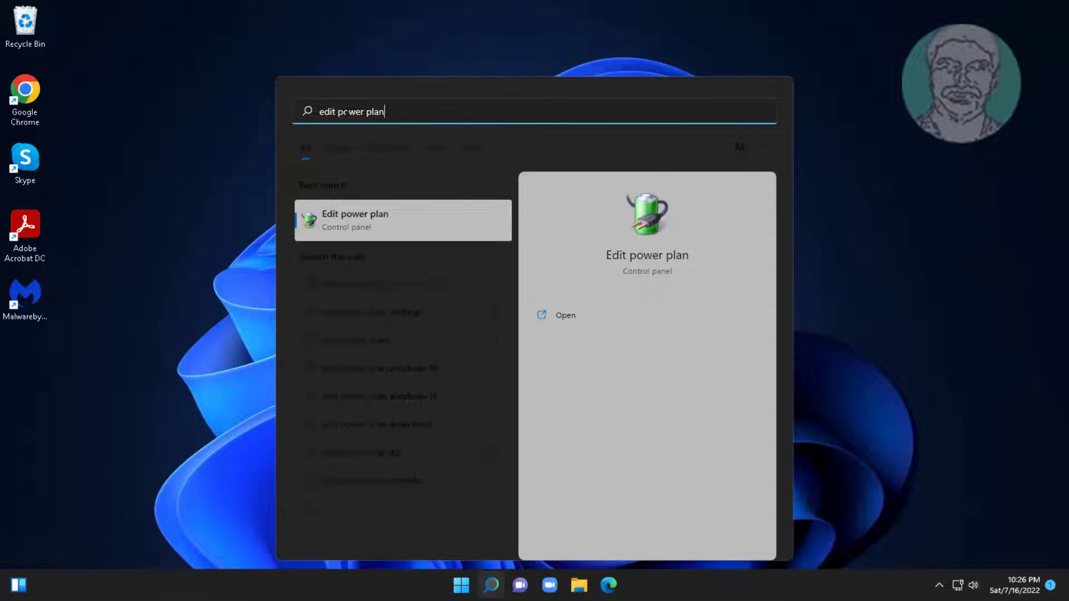
# - Set USB settings > USB selective suspend to Disabled in the Balanced plan's advanced settings, and apply
pyautogui.click(354, 217)
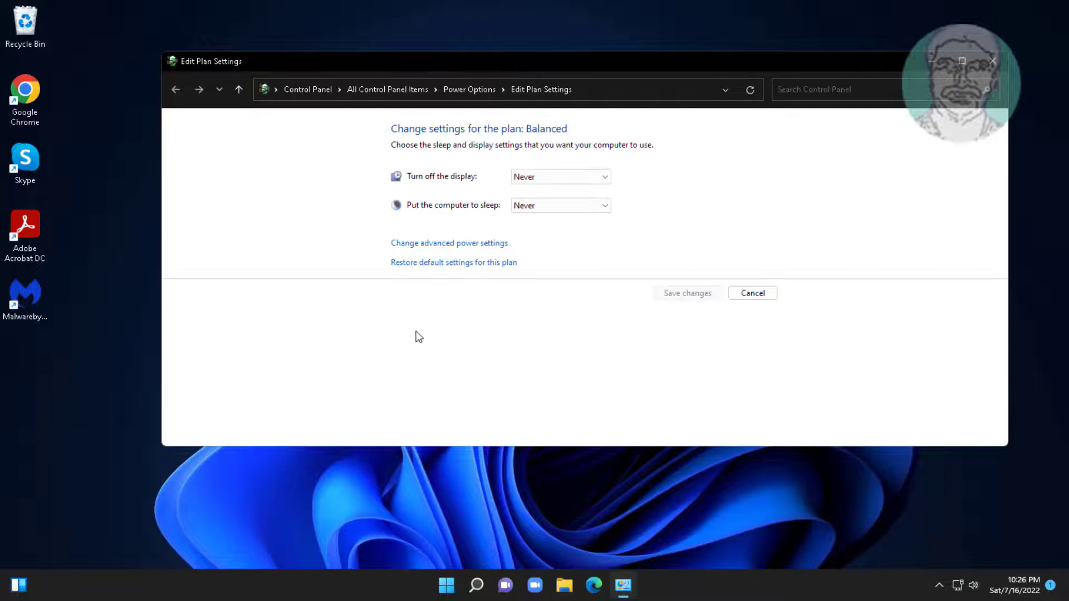
pyautogui.click(476, 246)
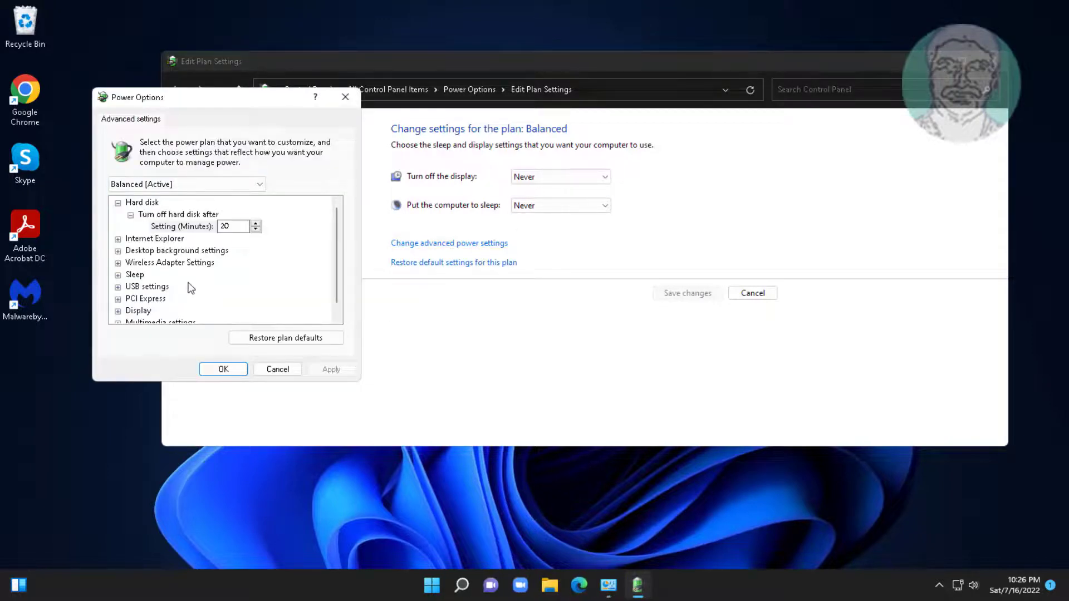
pyautogui.click(147, 286)
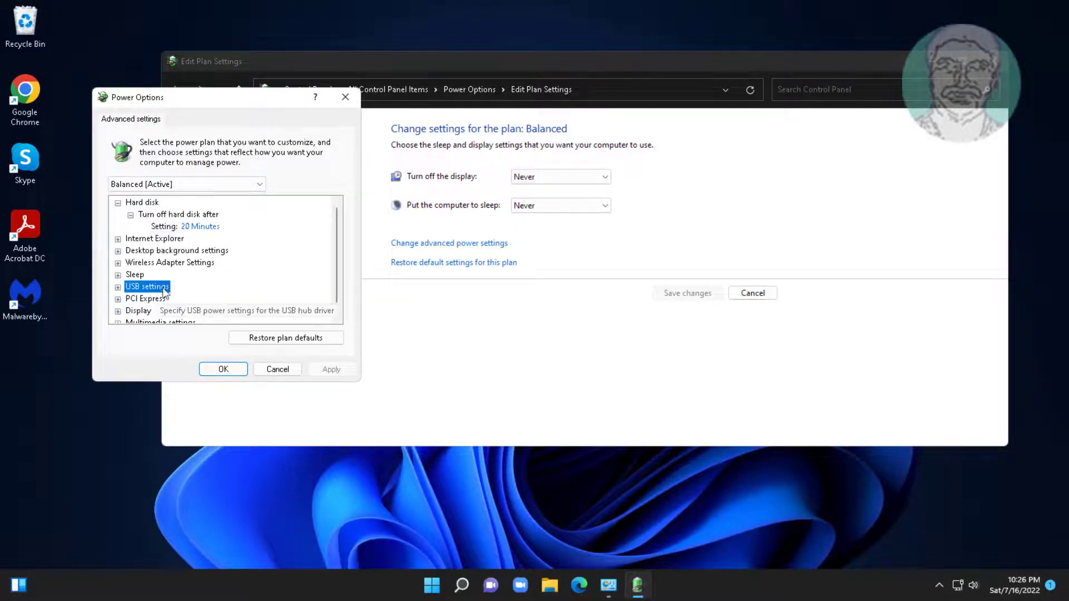
pyautogui.click(118, 288)
pyautogui.click(239, 299)
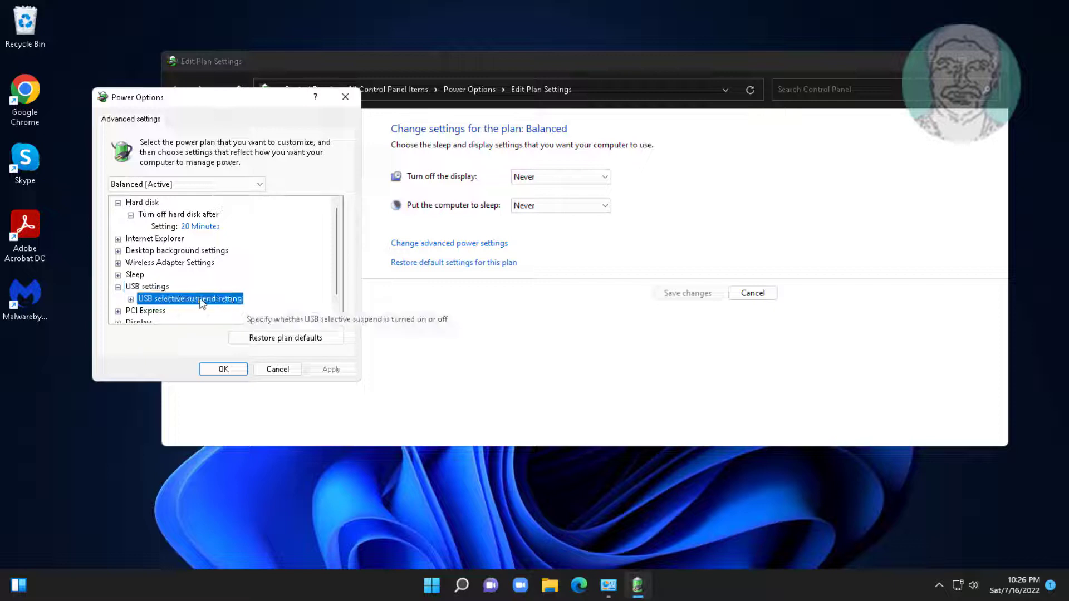
pyautogui.click(130, 300)
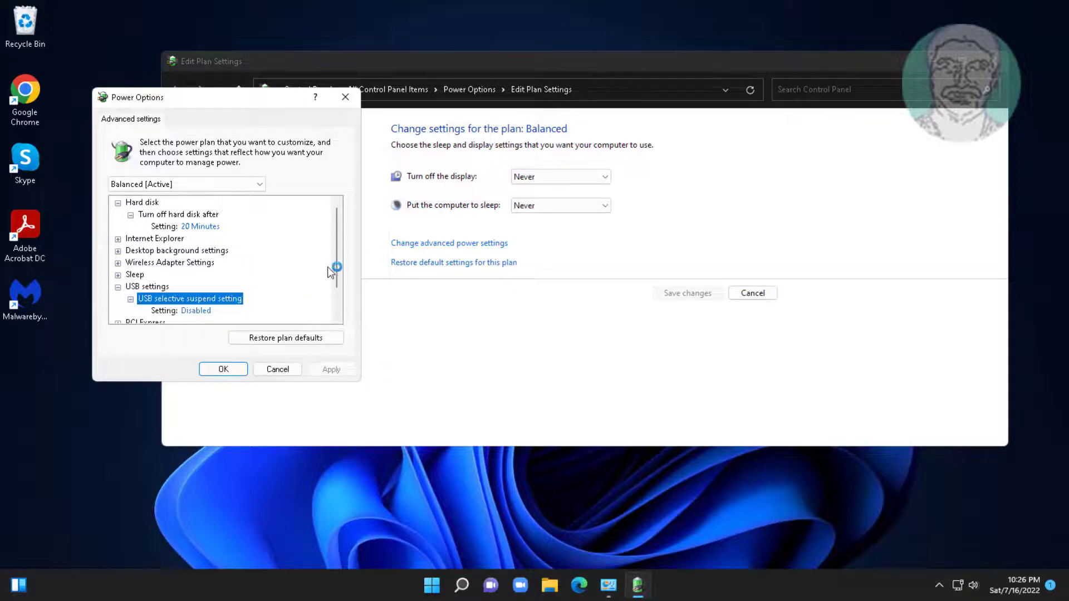
pyautogui.scroll(-1, 336, 268)
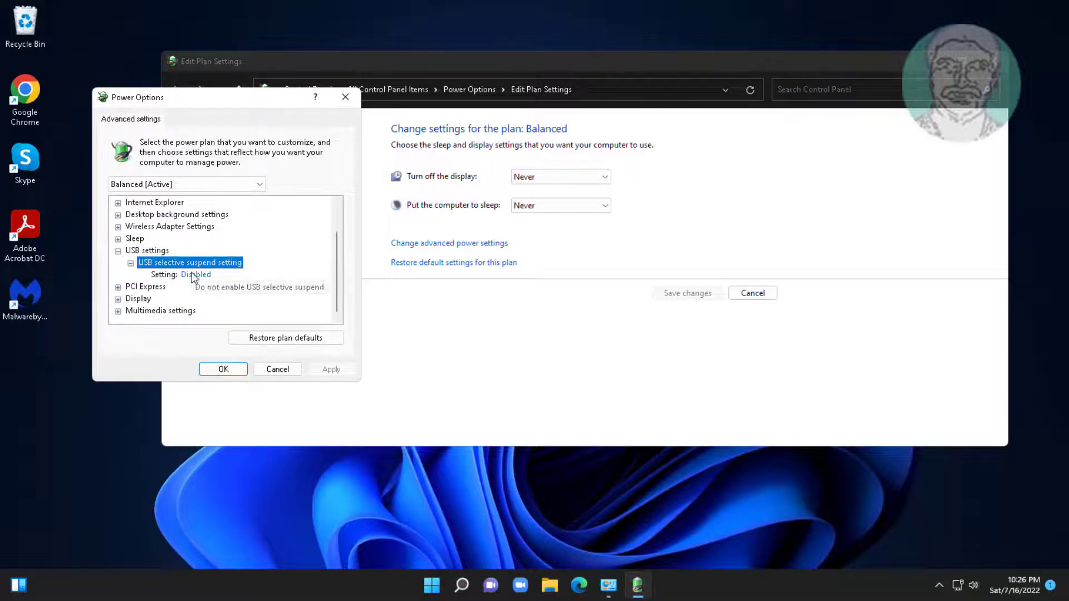
pyautogui.click(233, 274)
pyautogui.click(228, 275)
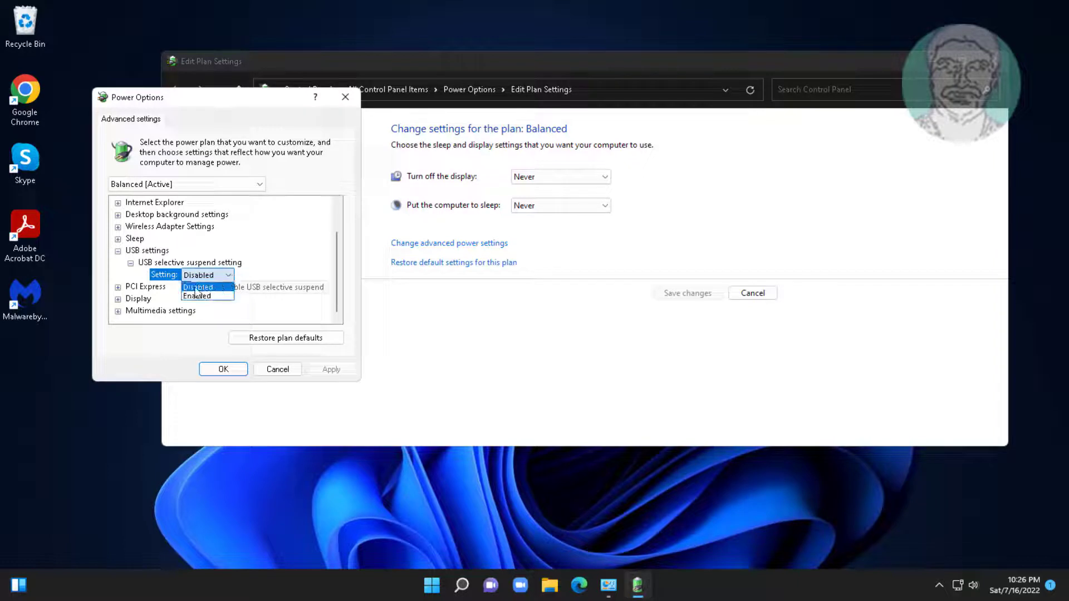
pyautogui.click(211, 285)
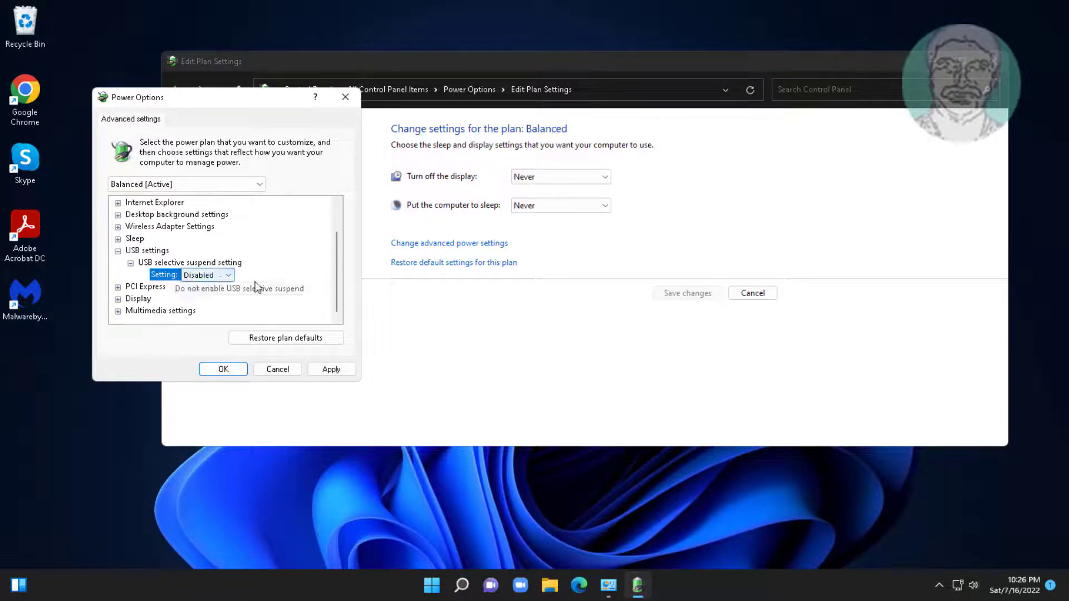
pyautogui.click(331, 370)
pyautogui.click(235, 371)
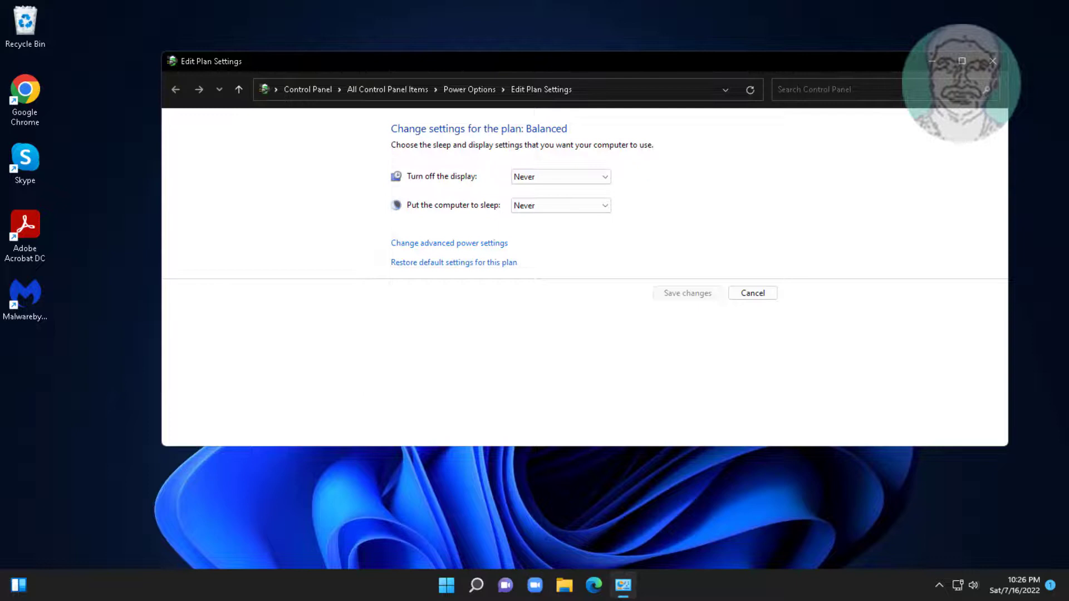
# - Close the plan settings window and relaunch Device Manager
pyautogui.click(990, 58)
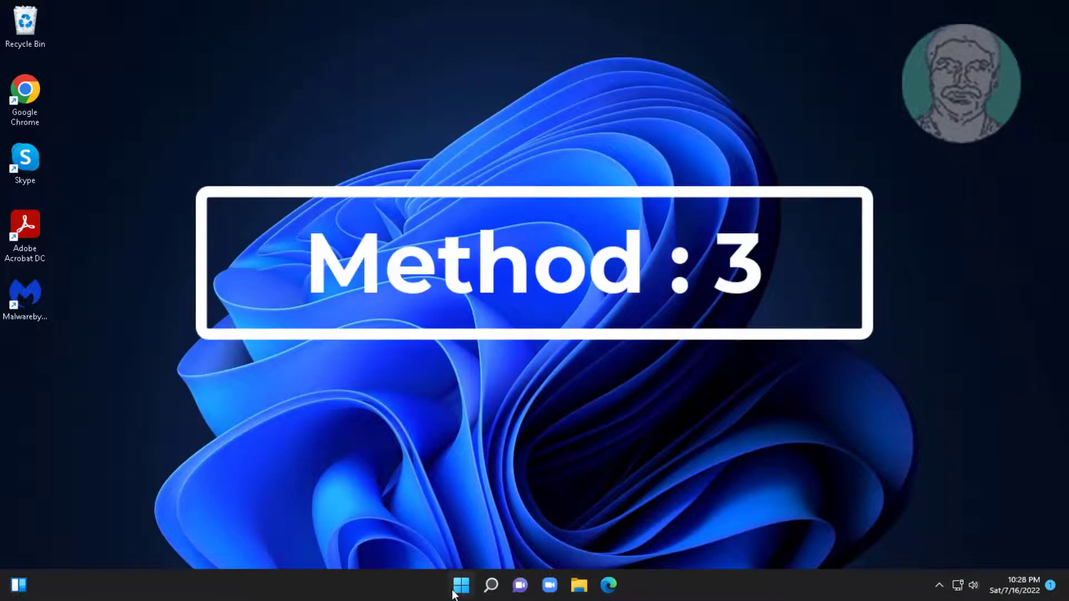
pyautogui.rightClick(453, 592)
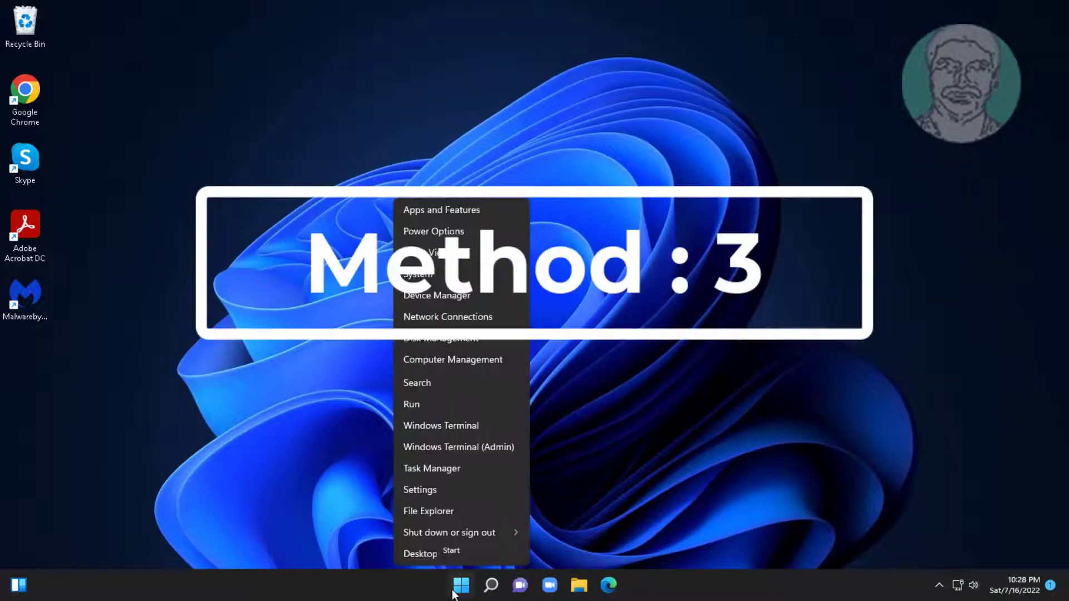
pyautogui.click(463, 297)
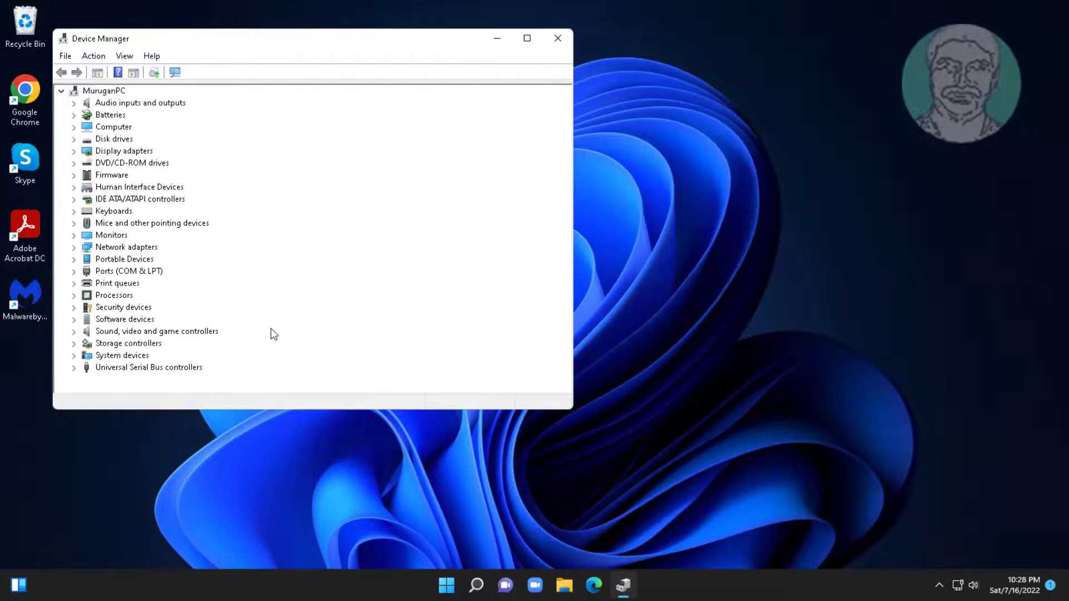
# - Expand Universal Serial Bus controllers and bring up the USB Mass Storage Device's actions
pyautogui.click(173, 370)
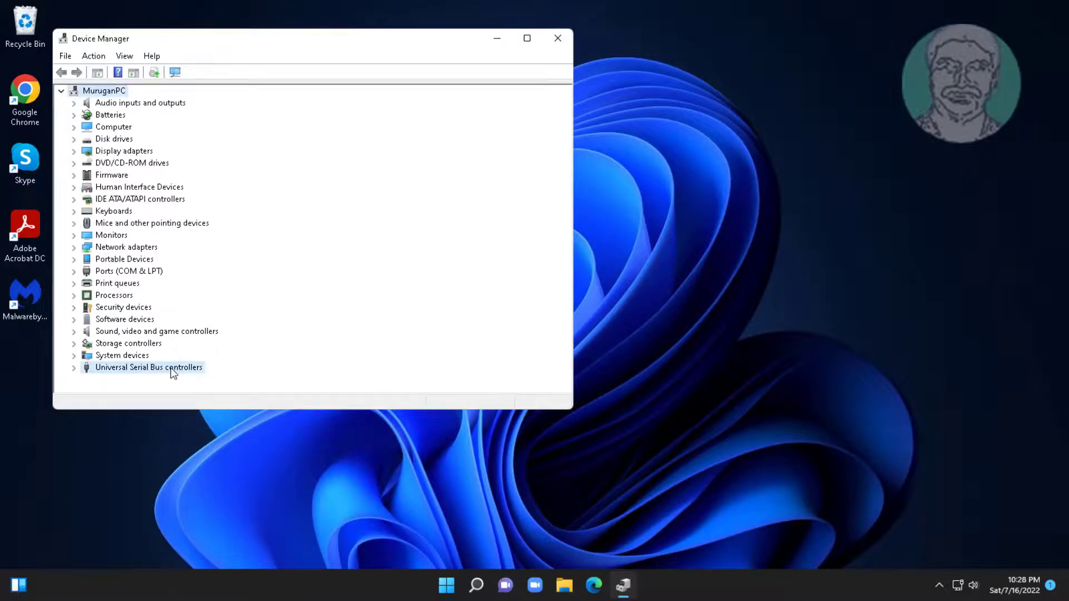
pyautogui.click(74, 368)
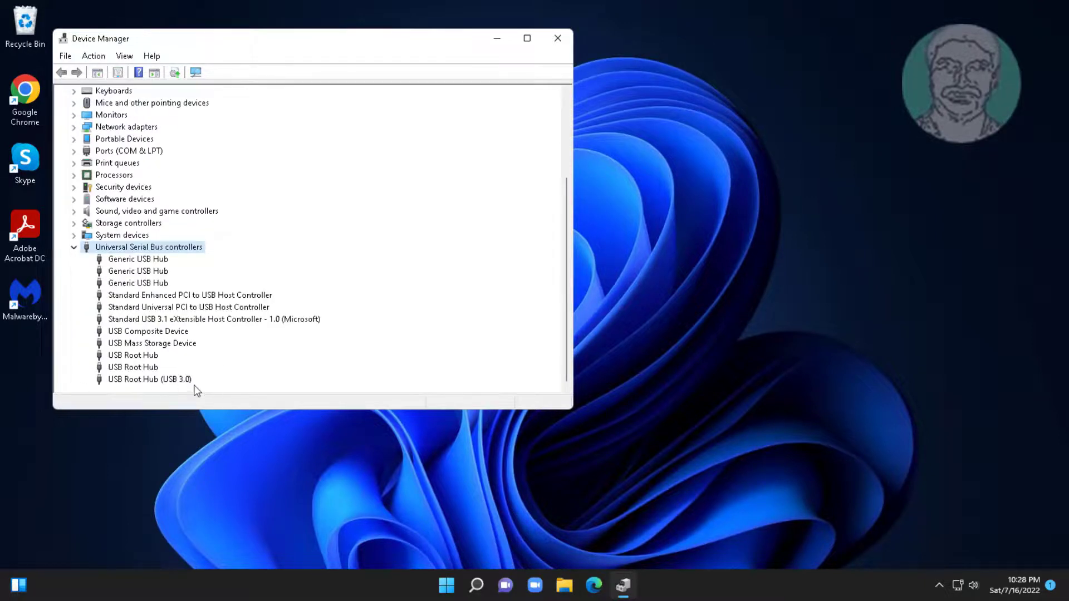
pyautogui.click(184, 346)
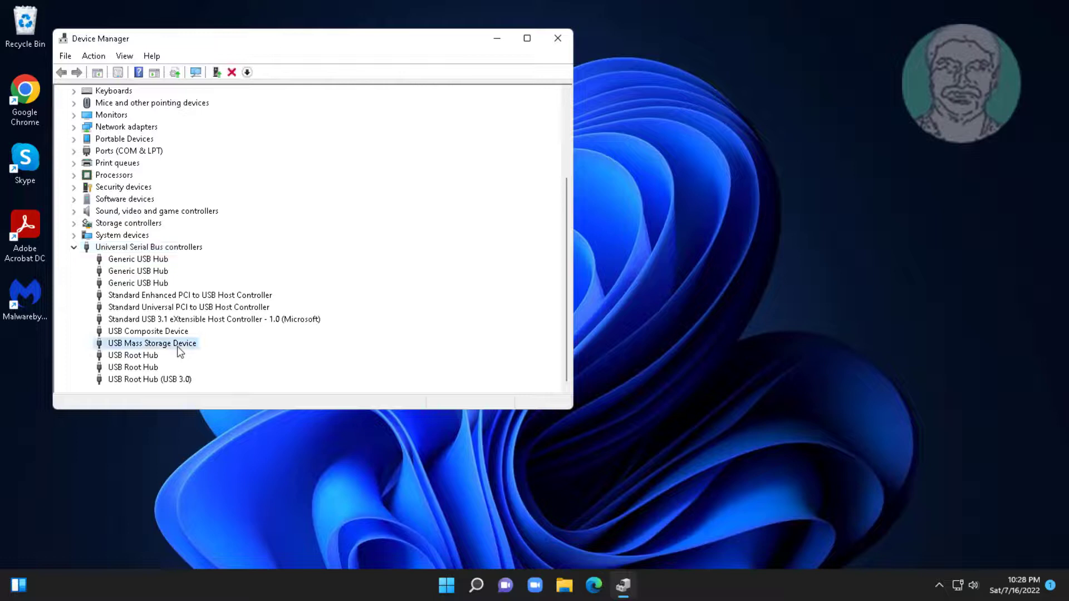
pyautogui.rightClick(191, 346)
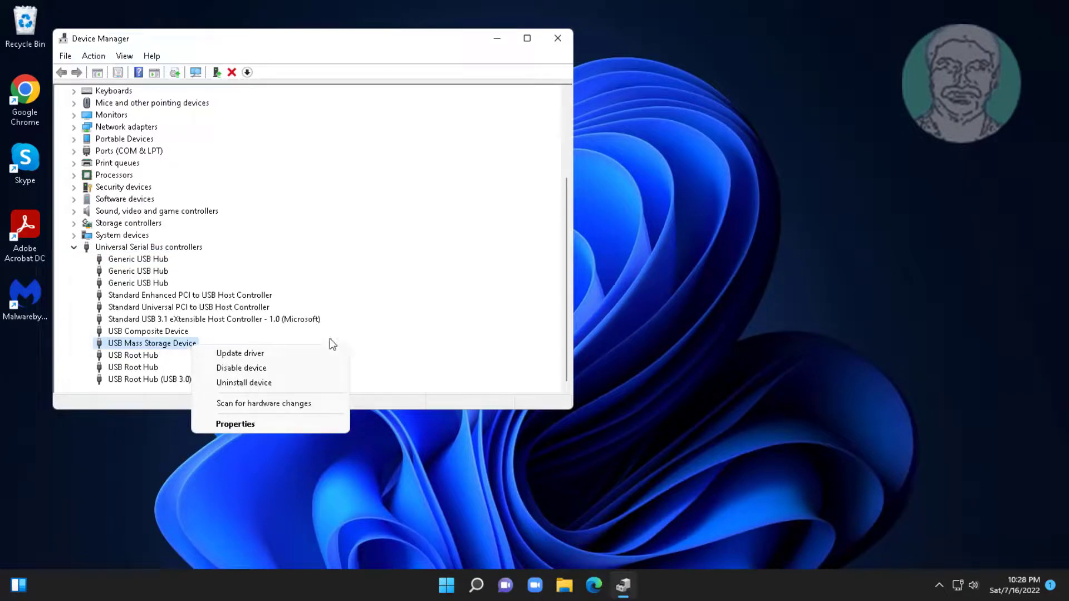
# - Uninstall the USB Mass Storage Device, then scan for hardware changes so it reappears
pyautogui.click(260, 383)
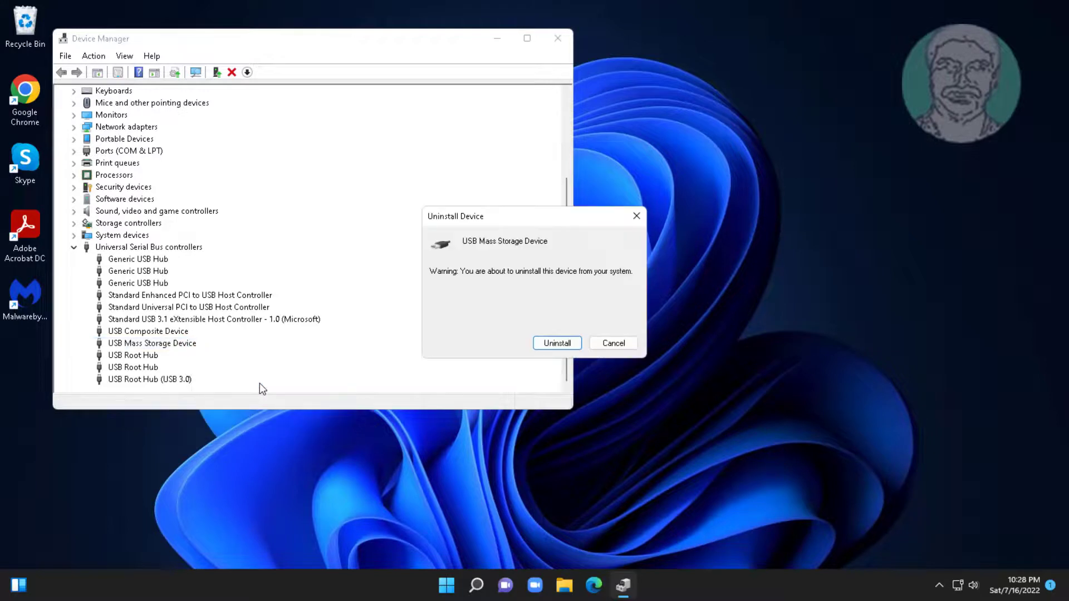
pyautogui.click(545, 344)
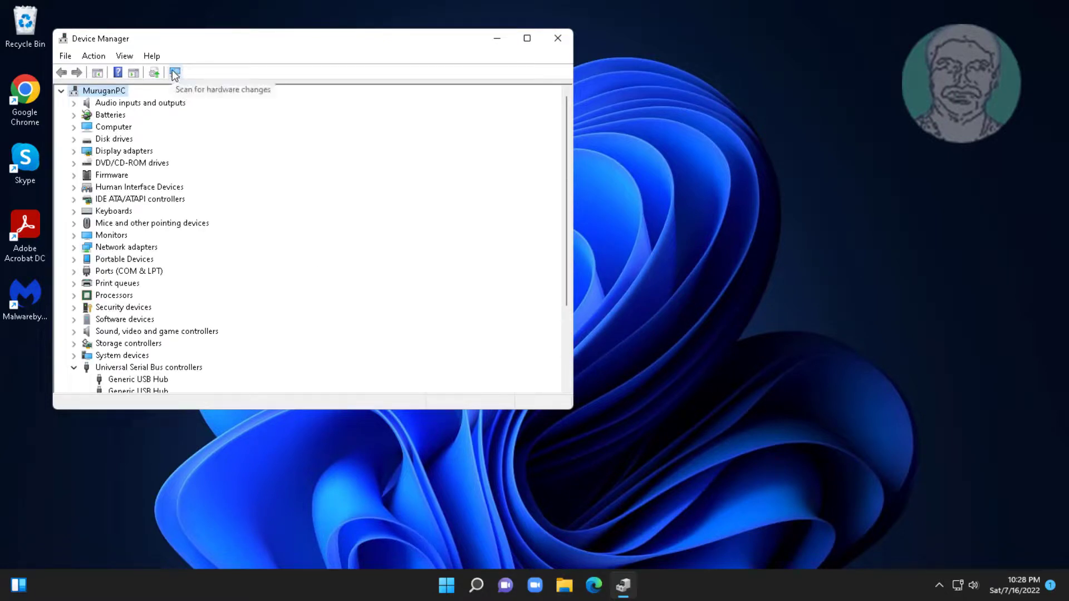
pyautogui.click(174, 73)
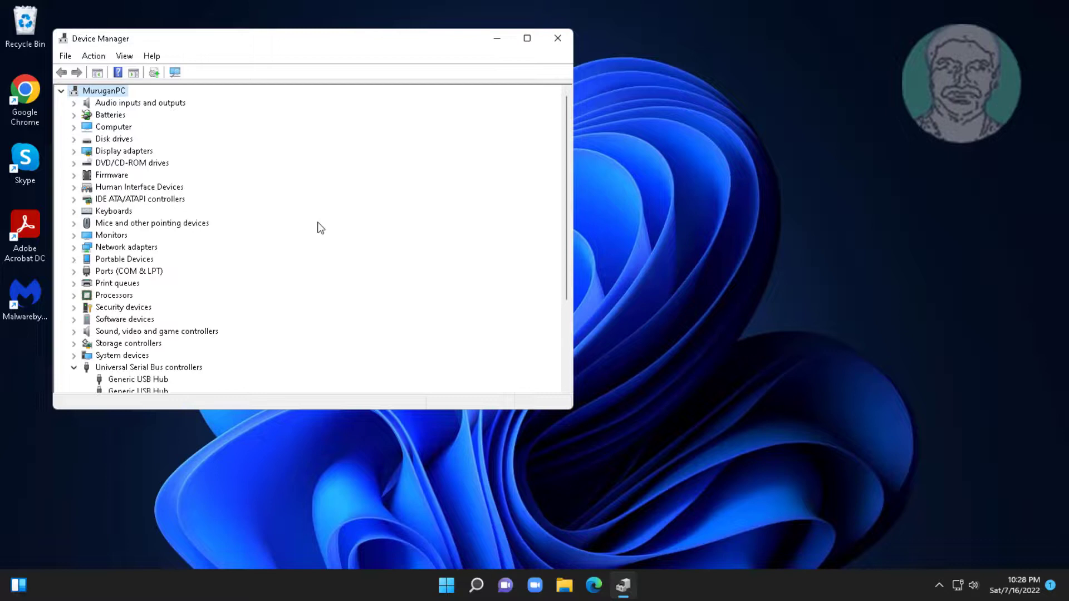
pyautogui.scroll(-2, 263, 353)
pyautogui.scroll(-1, 262, 354)
pyautogui.scroll(-2, 263, 353)
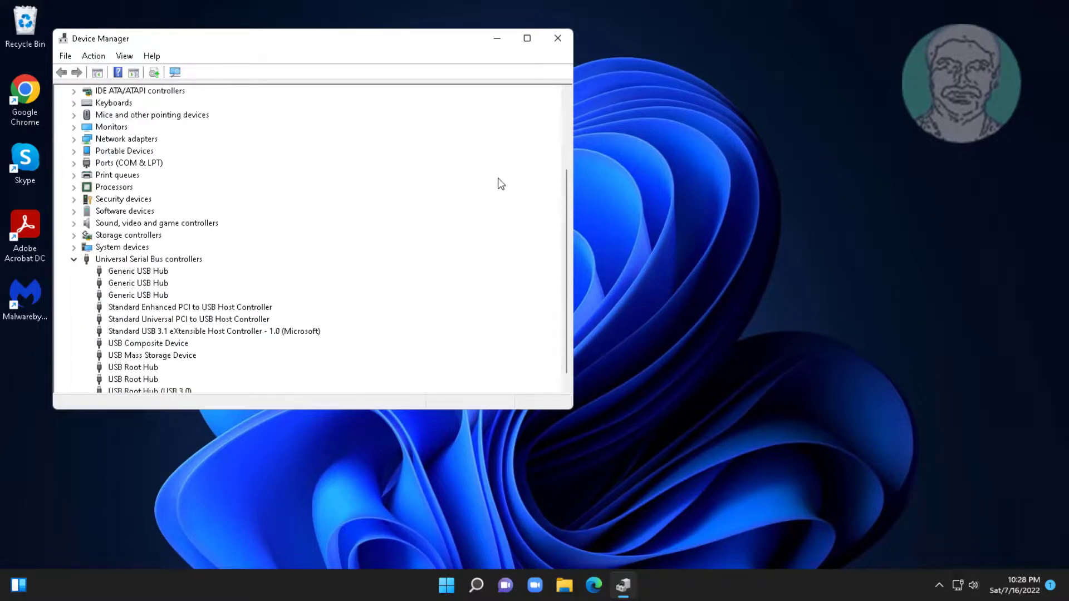
# - Close the Device Manager window
pyautogui.click(558, 42)
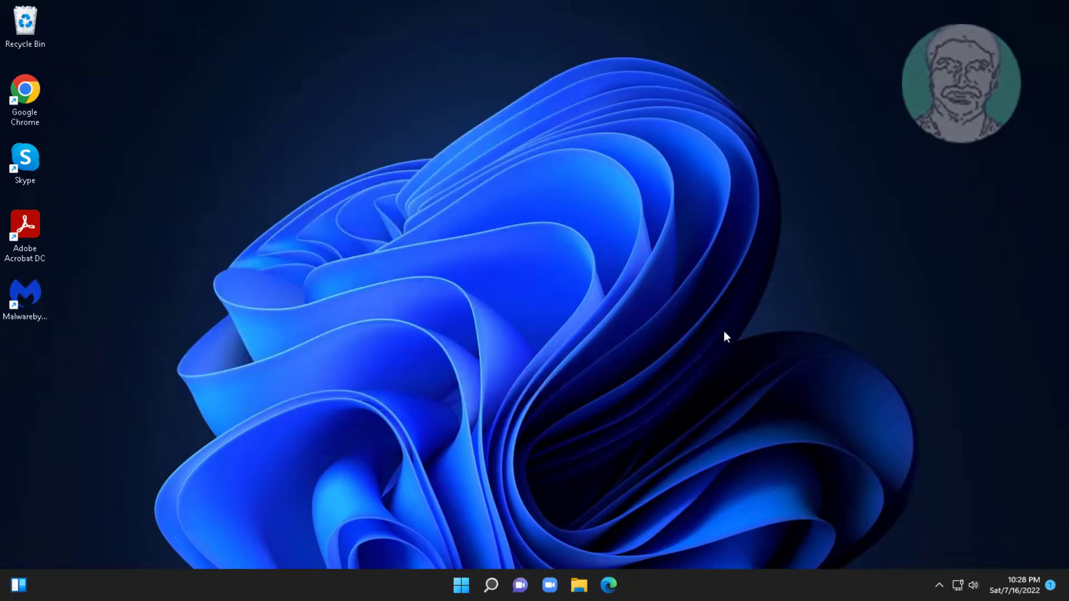